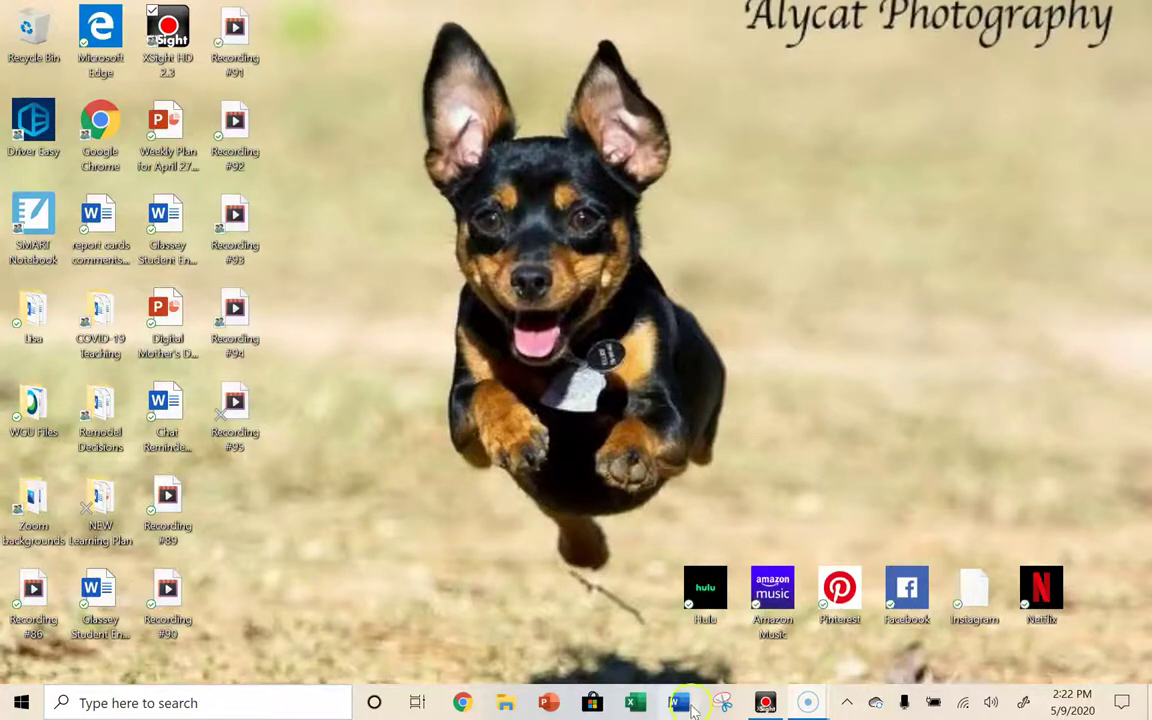
# Open Chrome, go to sno.helloid.com and sign in to the school district portal with the prefilled account.
pyautogui.click(463, 703)
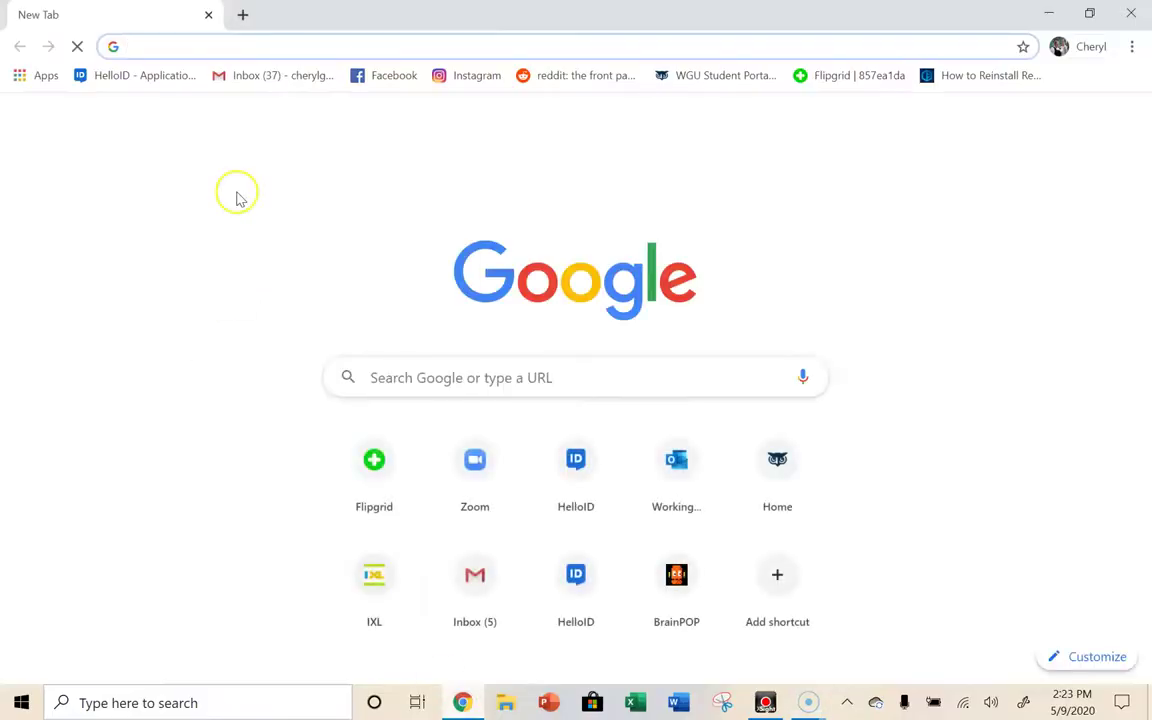
pyautogui.write('sno')
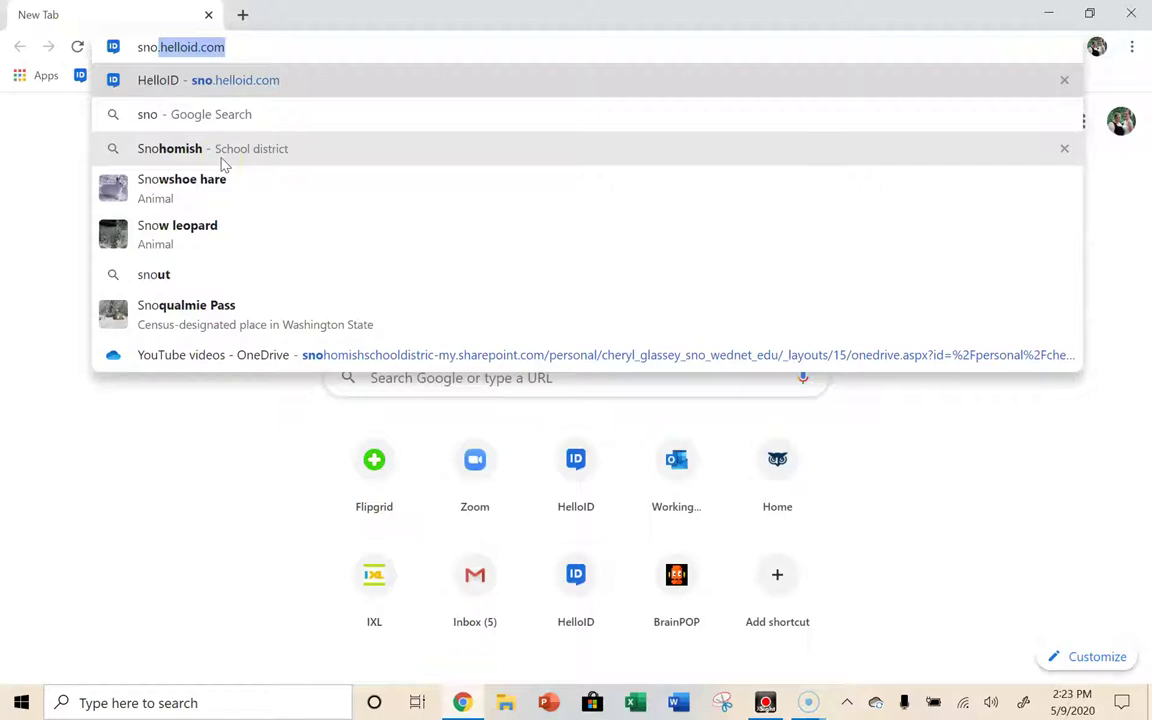
pyautogui.press('Return')
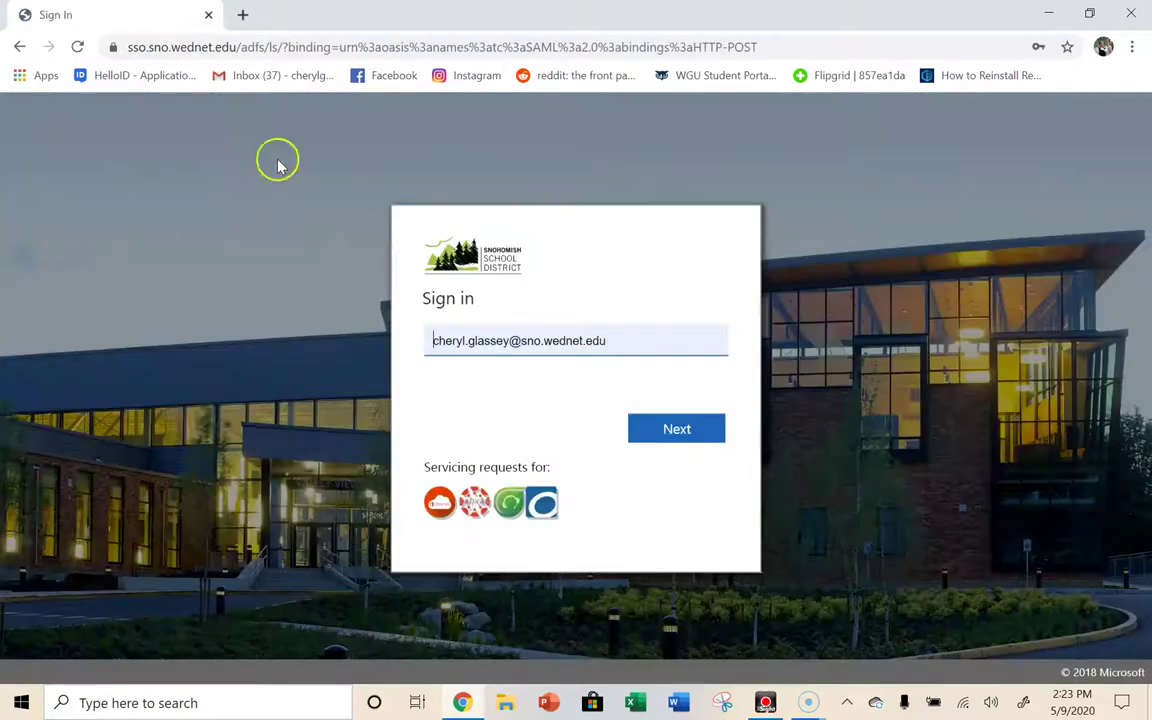
pyautogui.click(662, 436)
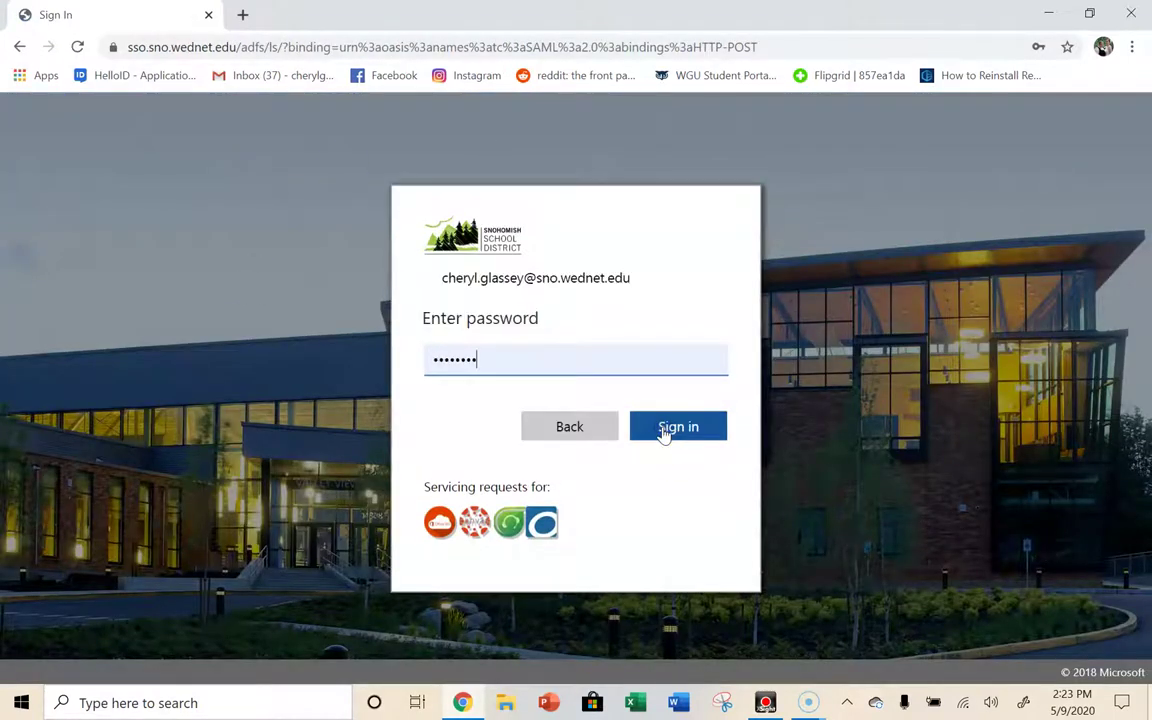
pyautogui.click(663, 432)
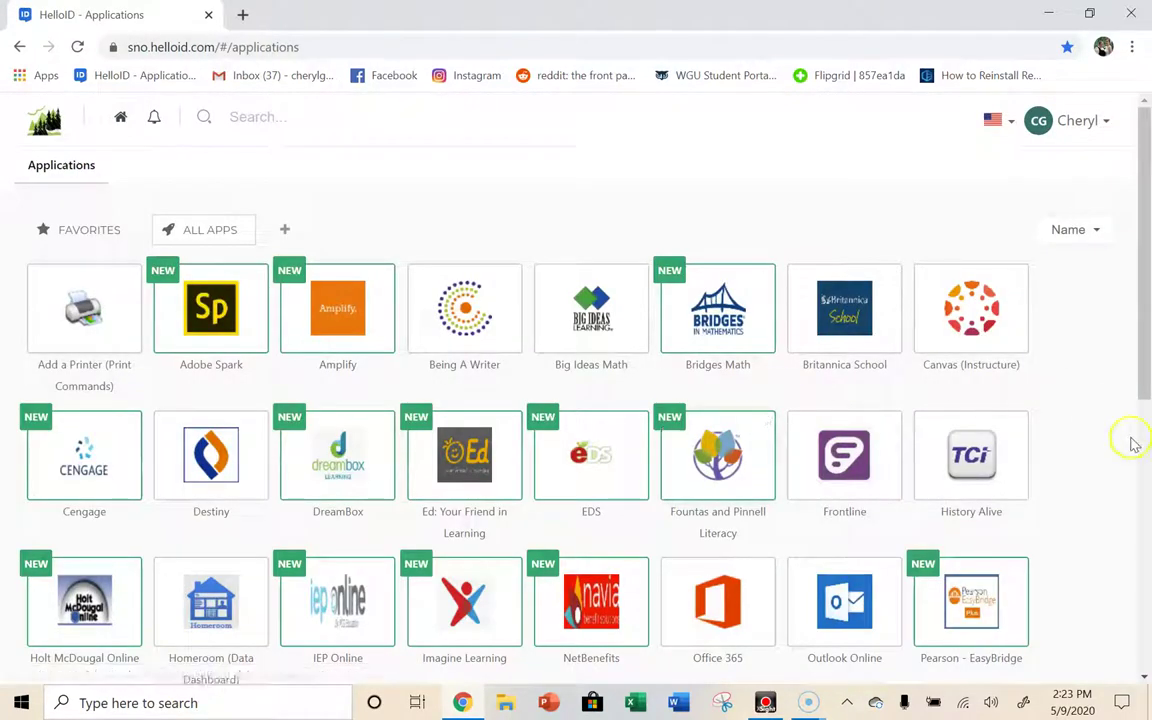
# Open Office 365 from the portal's applications and create a new blank Word document online.
pyautogui.scroll(-1, 1117, 443)
pyautogui.scroll(-3, 1118, 443)
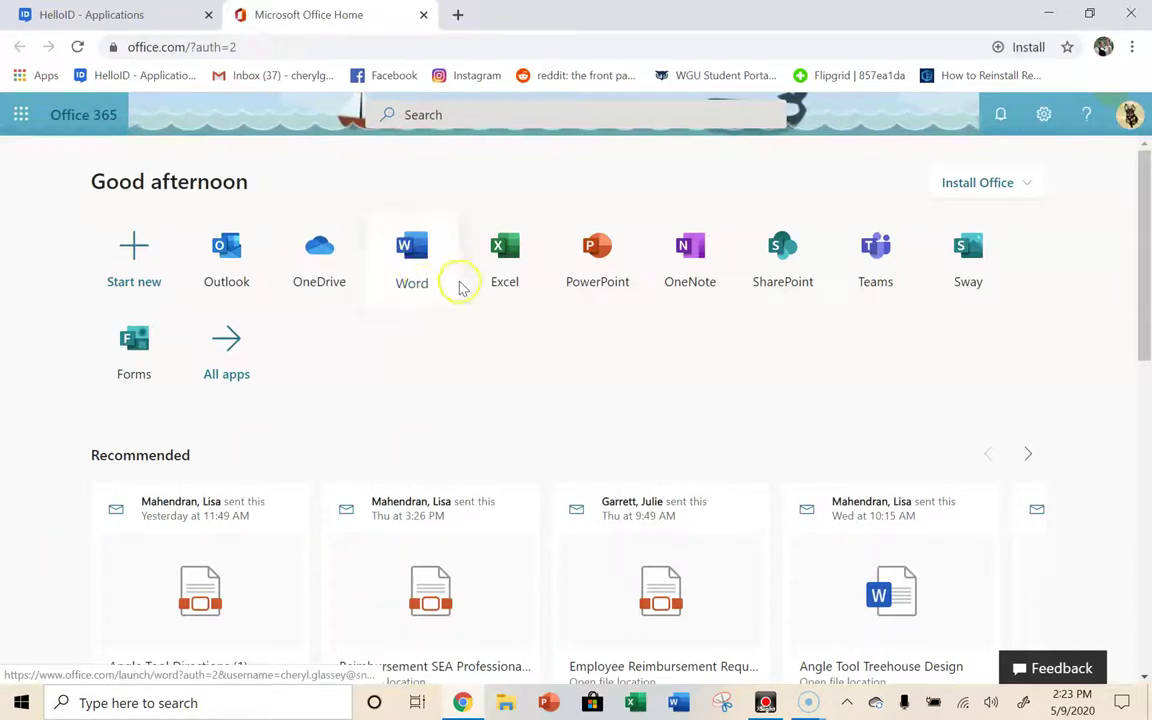
pyautogui.click(416, 256)
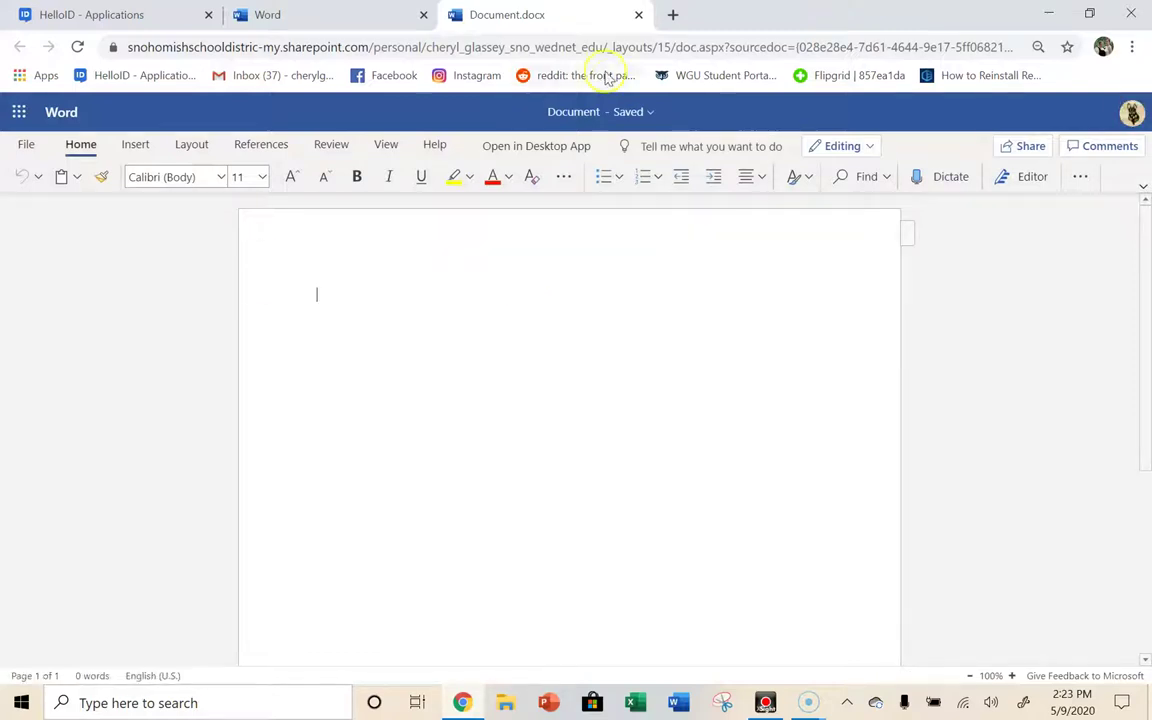
# Rename the document as Country Report and return to the blank page.
pyautogui.click(581, 118)
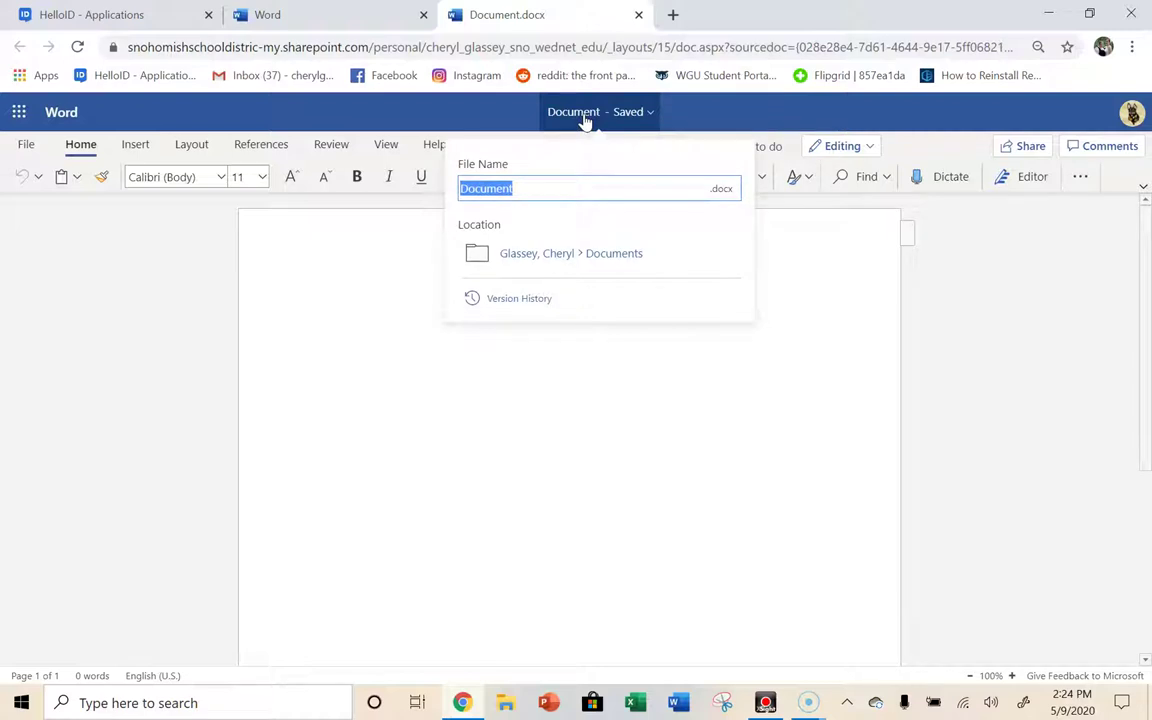
pyautogui.write('Country Report')
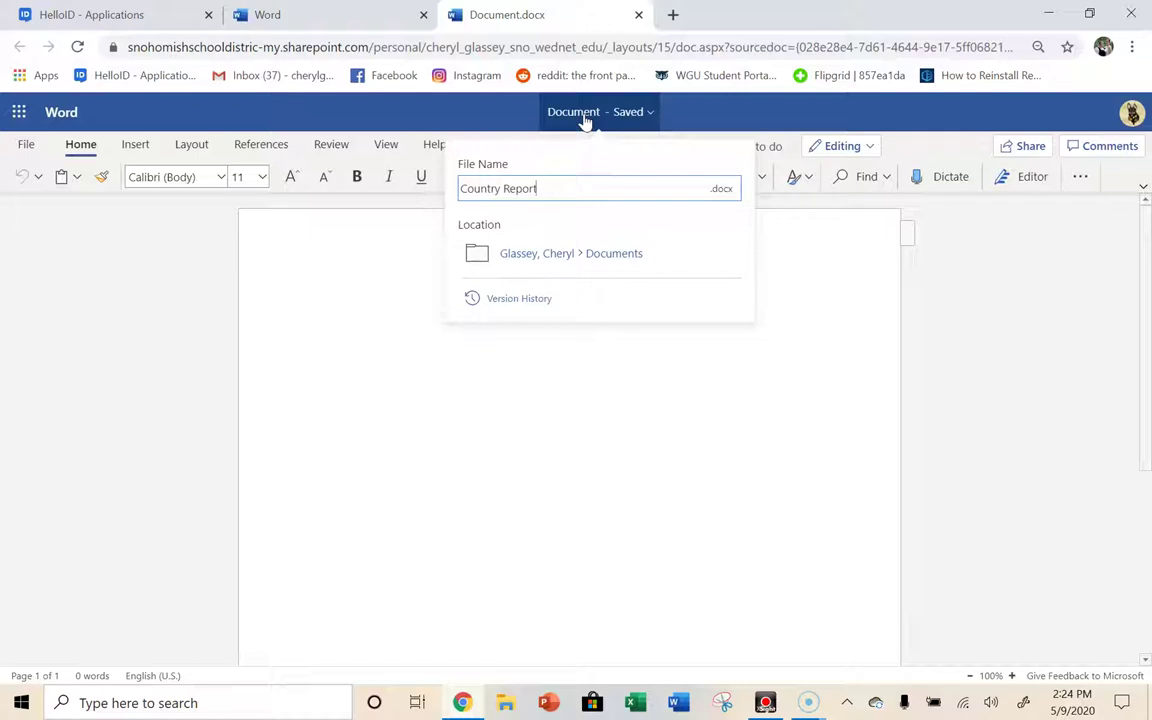
pyautogui.press('Return')
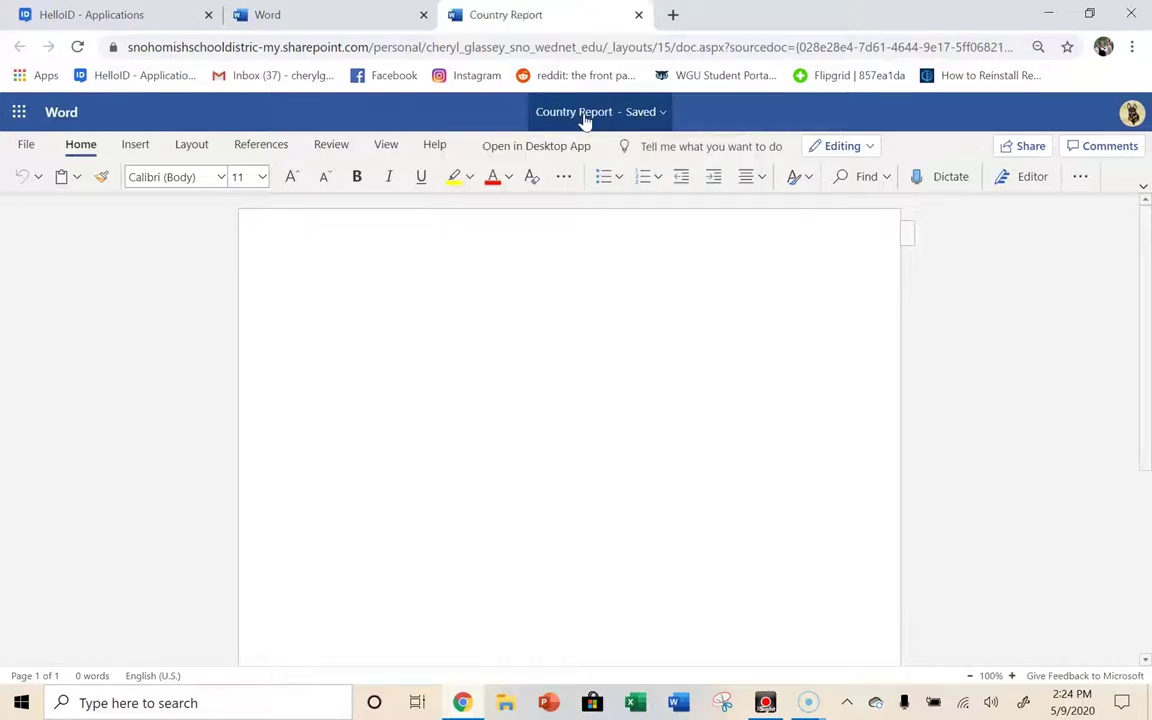
pyautogui.click(537, 337)
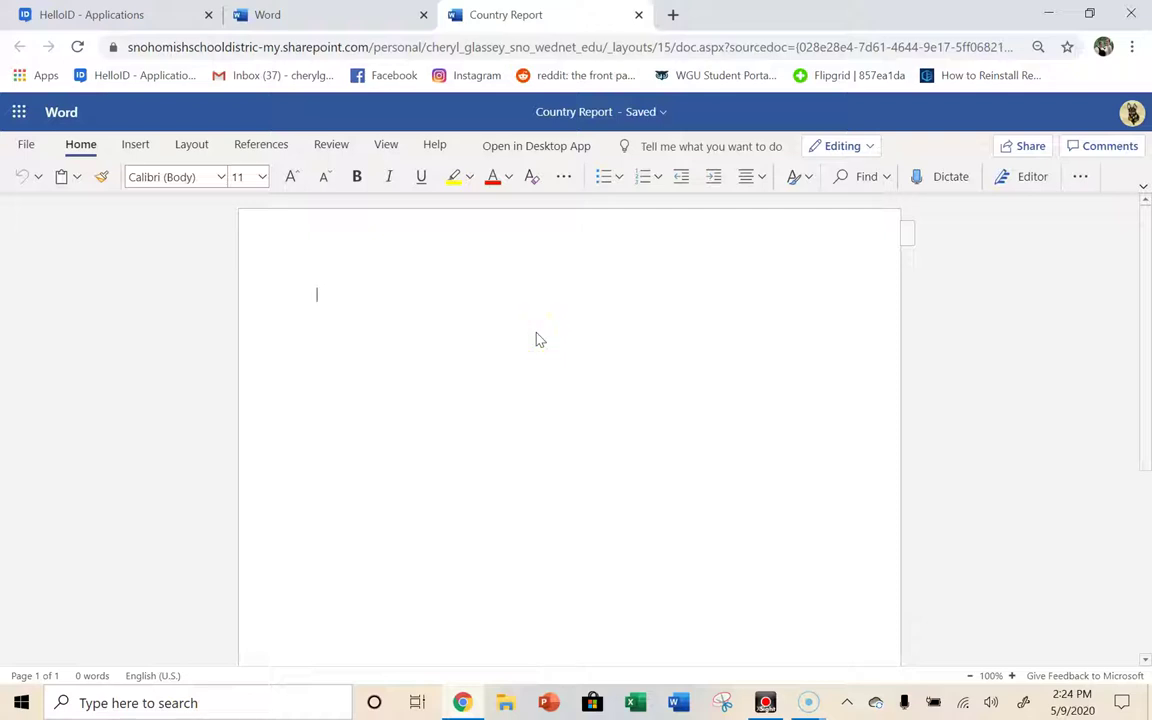
# Switch to xSight HD Viewer and examine the sticky notes about Australian animals.
pyautogui.click(581, 278)
pyautogui.click(681, 404)
pyautogui.click(765, 703)
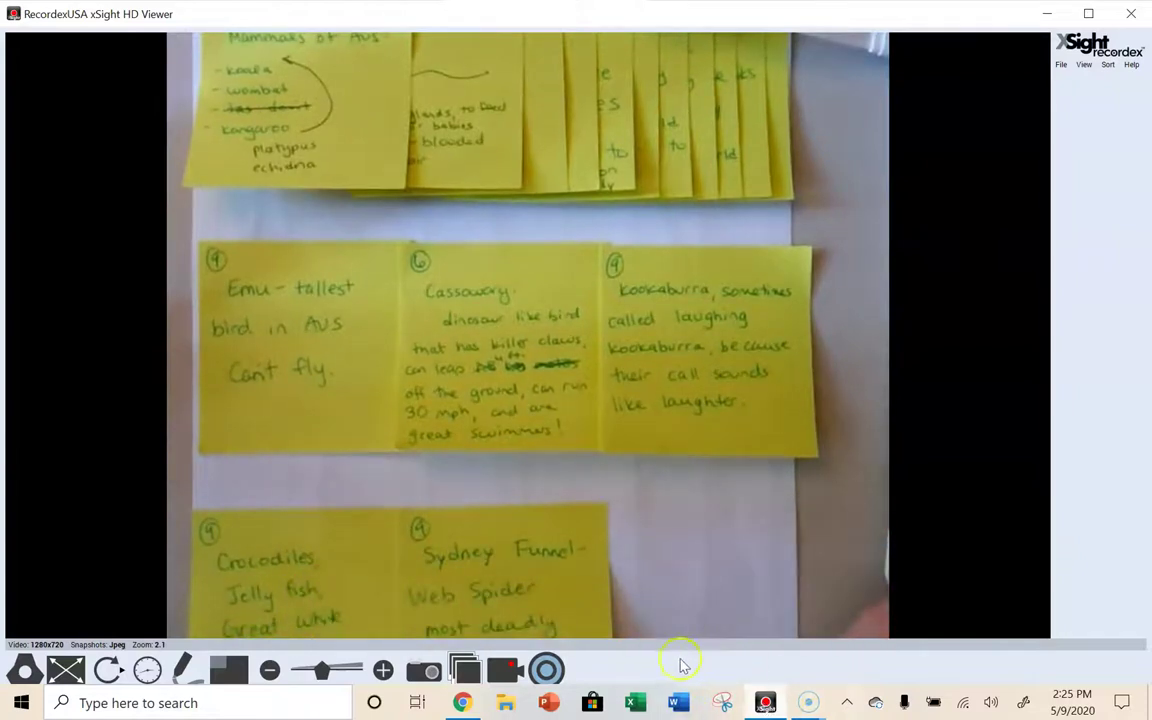
pyautogui.click(676, 705)
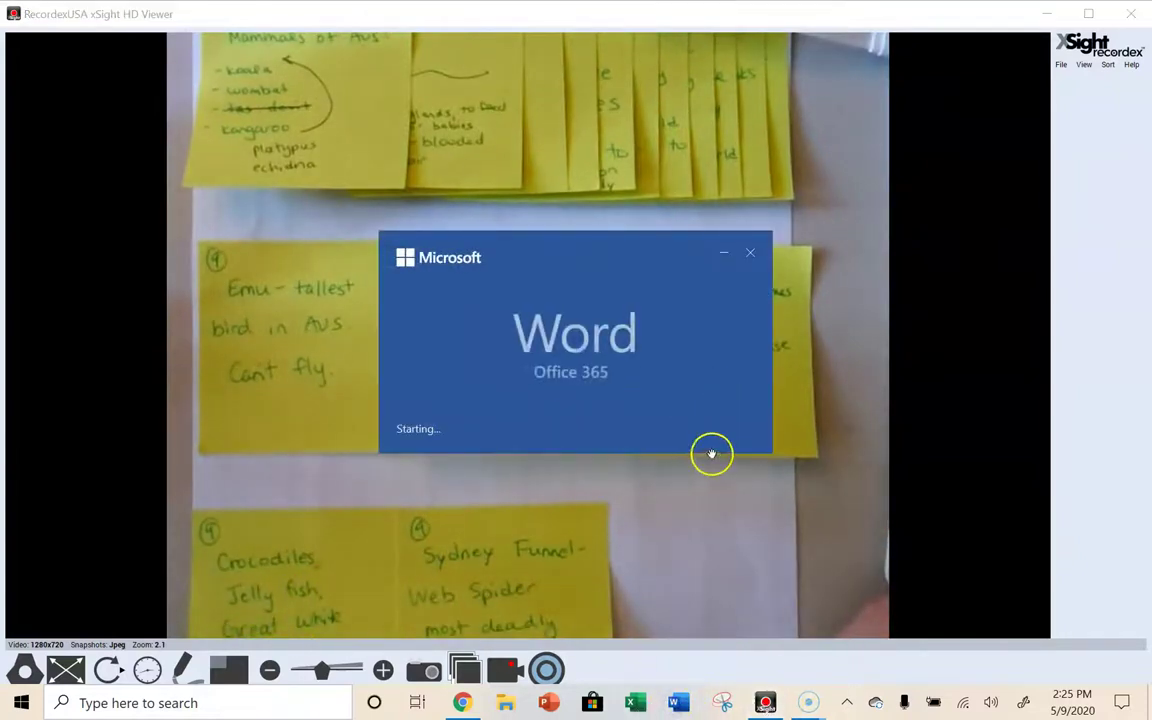
pyautogui.click(748, 256)
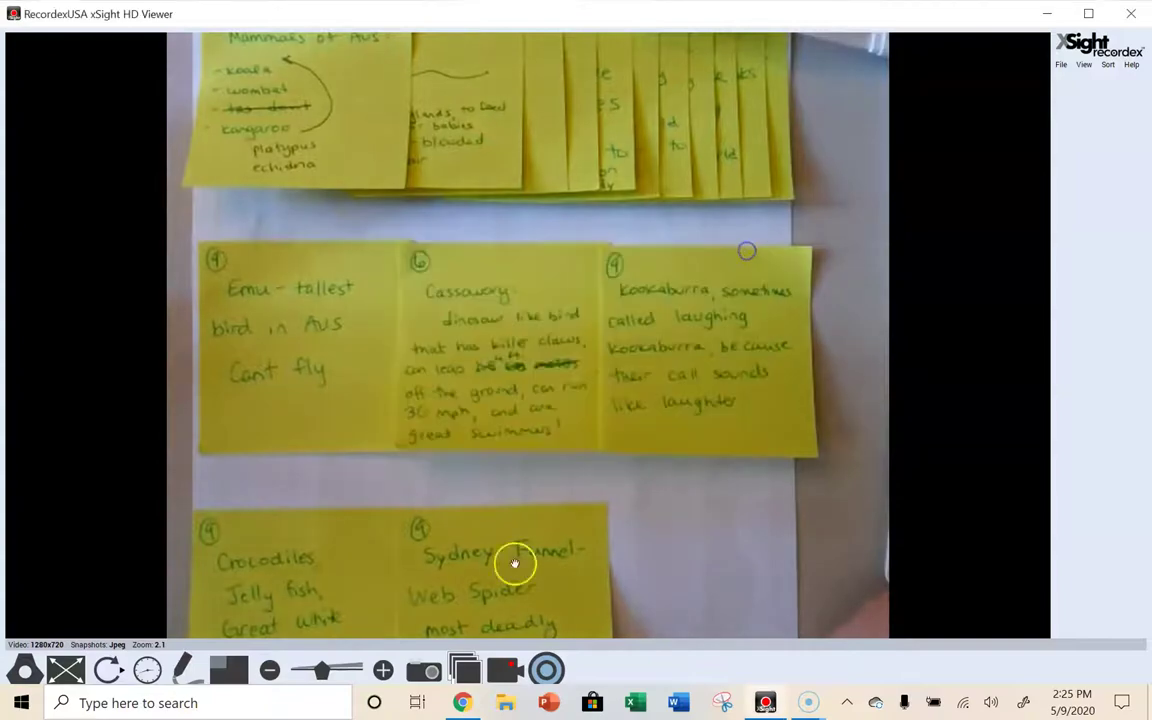
# Return to the report in Chrome, write "One interesting part of Australia is all the animals found there." and zoom the page to 160%.
pyautogui.click(461, 703)
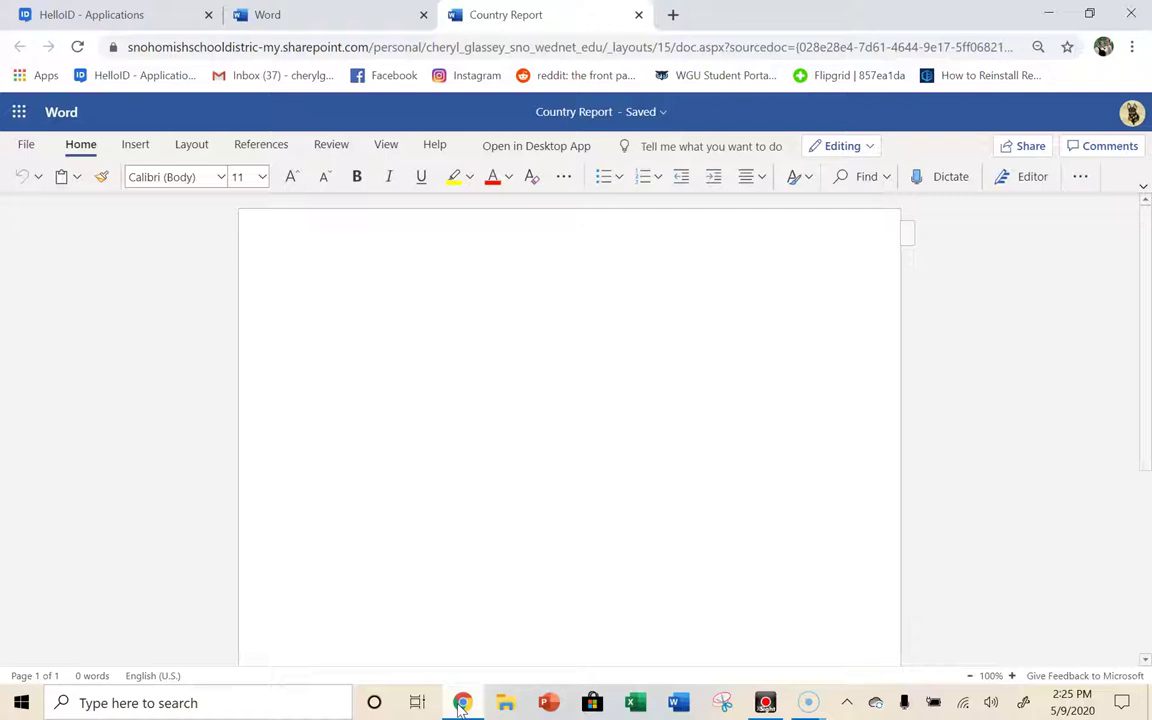
pyautogui.write('O')
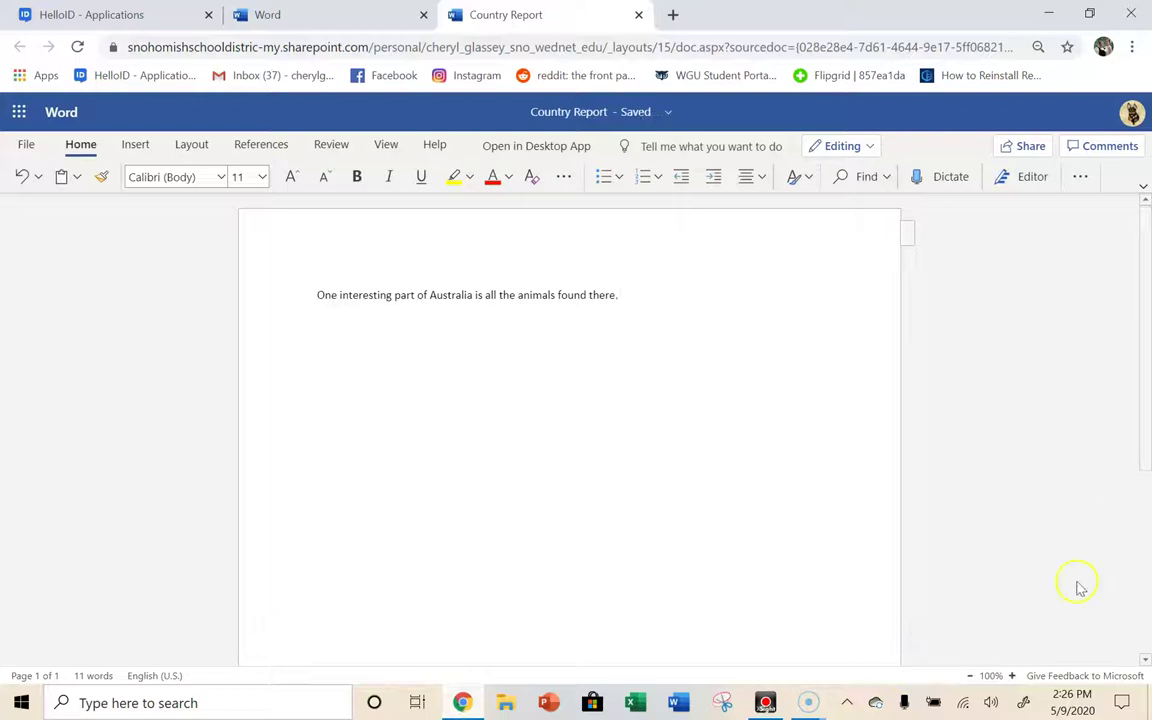
pyautogui.click(1012, 676)
pyautogui.click(1012, 676)
pyautogui.click(1012, 676)
pyautogui.click(1012, 676)
pyautogui.click(1012, 676)
pyautogui.click(1012, 676)
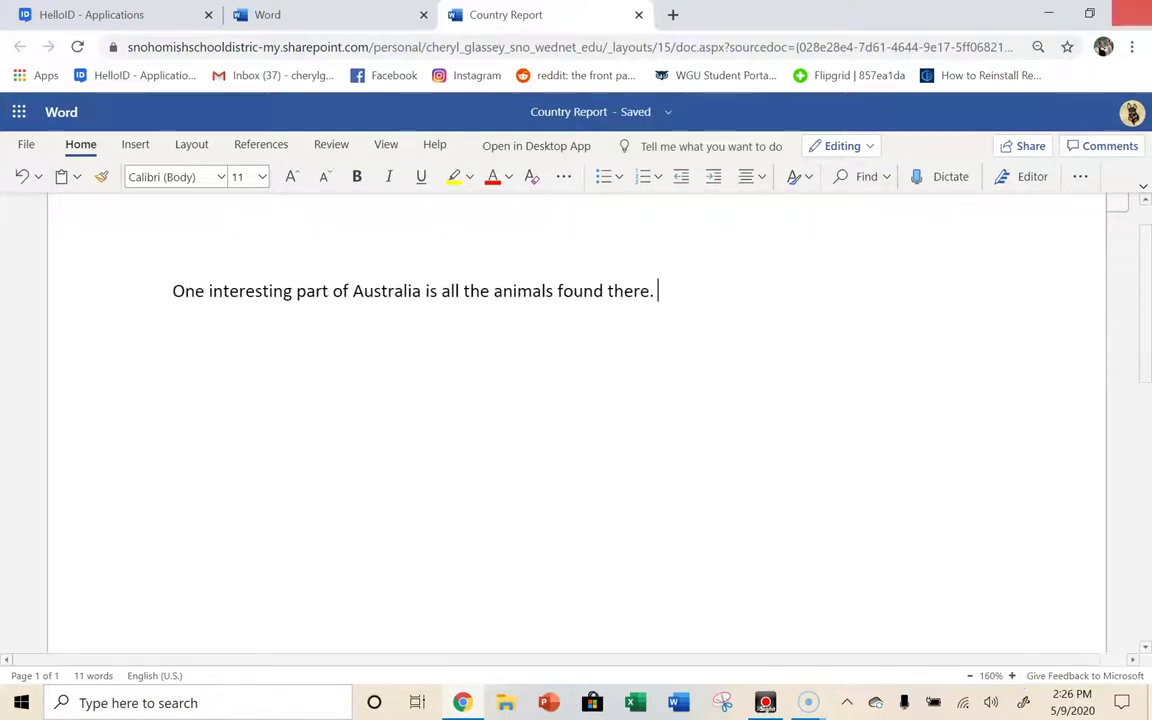
# Consult the mammal notes in xSight HD Viewer and add "There are many mammals found in Australia, such as the kangaroo, koala, wombat, platypus, and echidna.".
pyautogui.click(1048, 13)
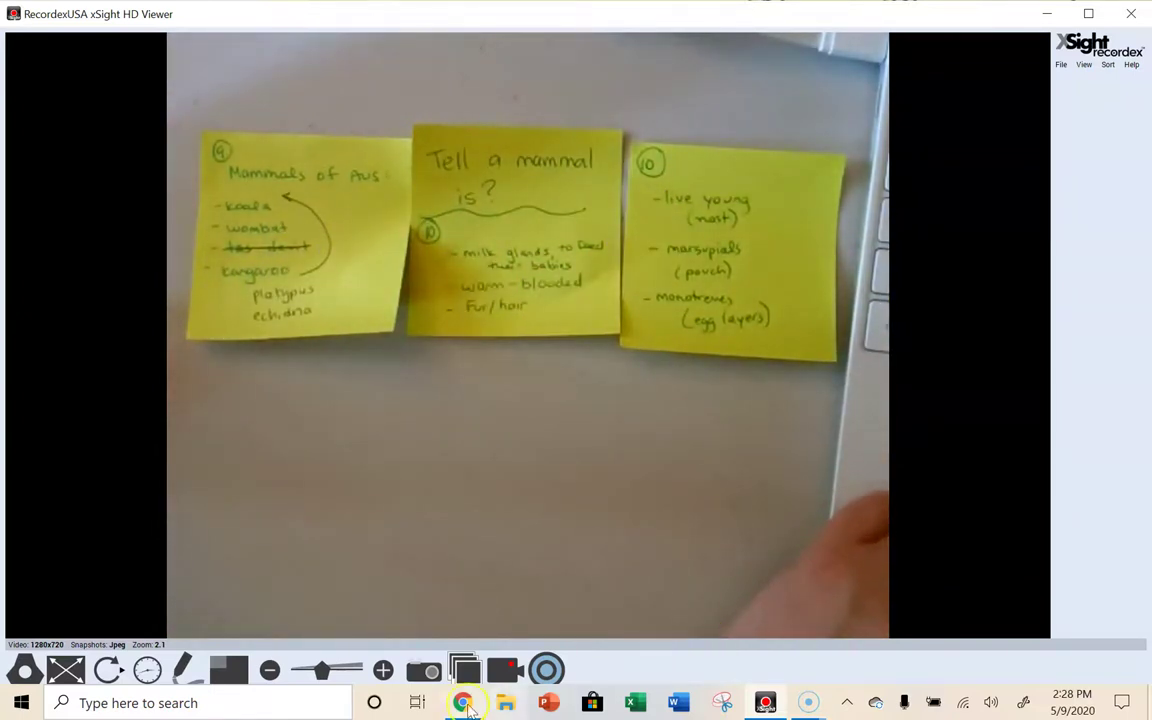
pyautogui.click(462, 703)
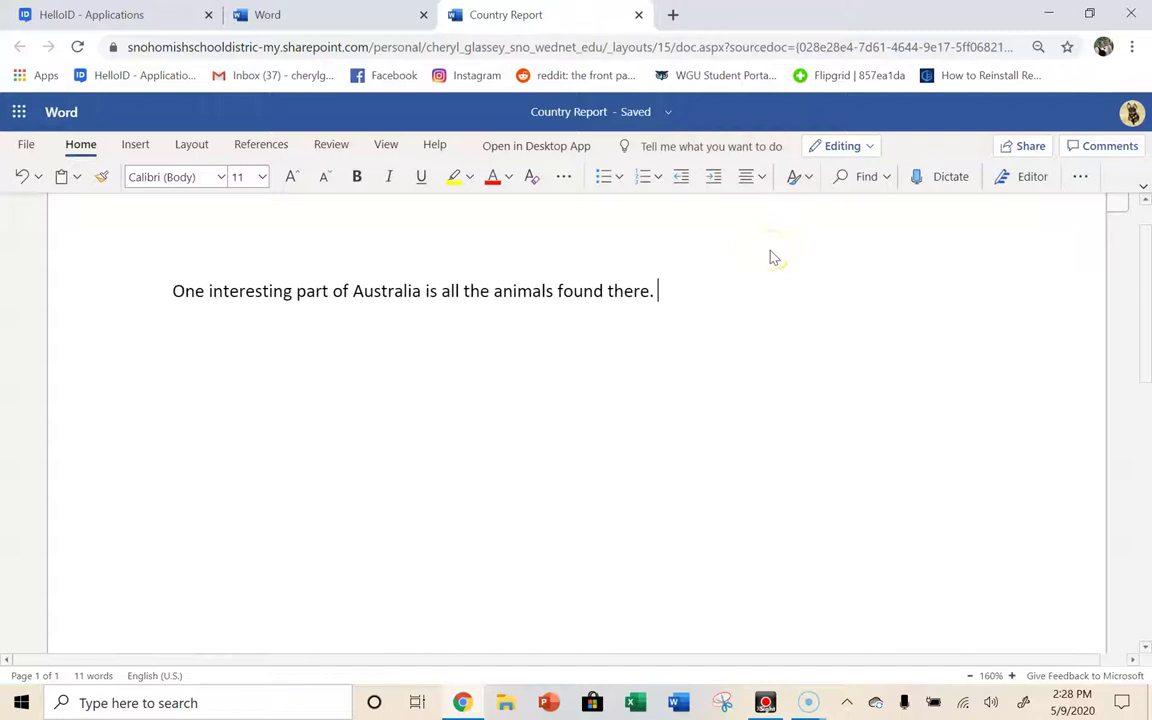
pyautogui.write('There are many mammals found in Austr')
pyautogui.press('BackSpace')
pyautogui.write('tra')
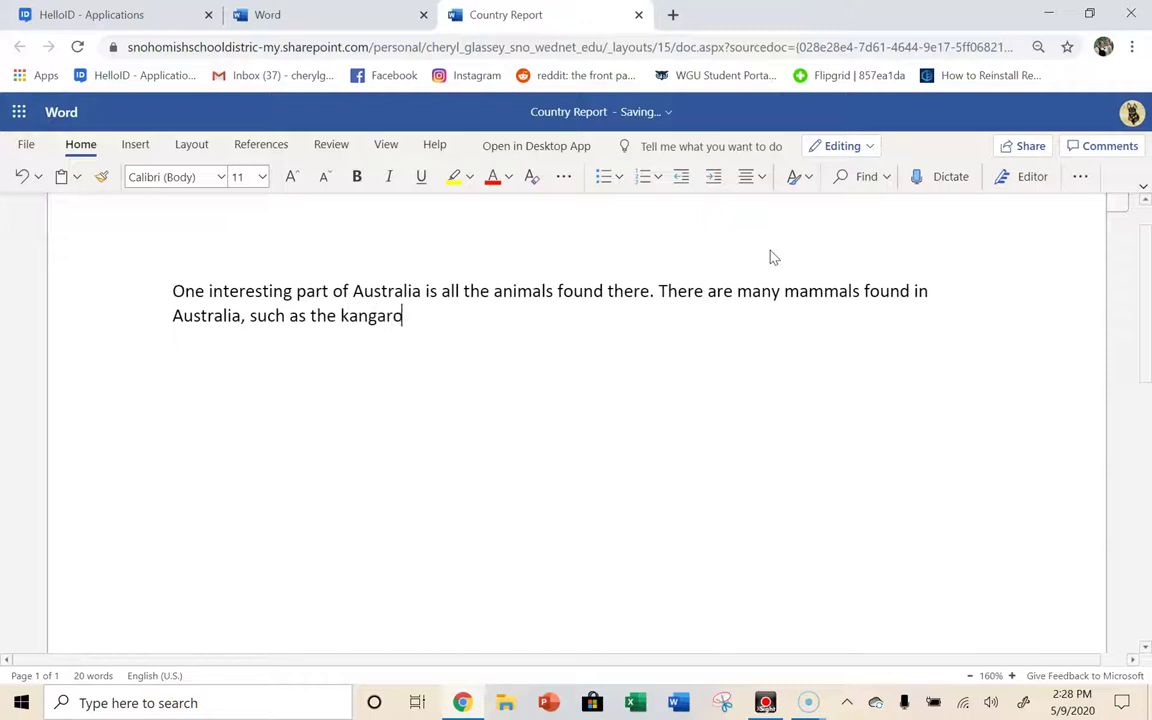
pyautogui.write('koala, wombat, ')
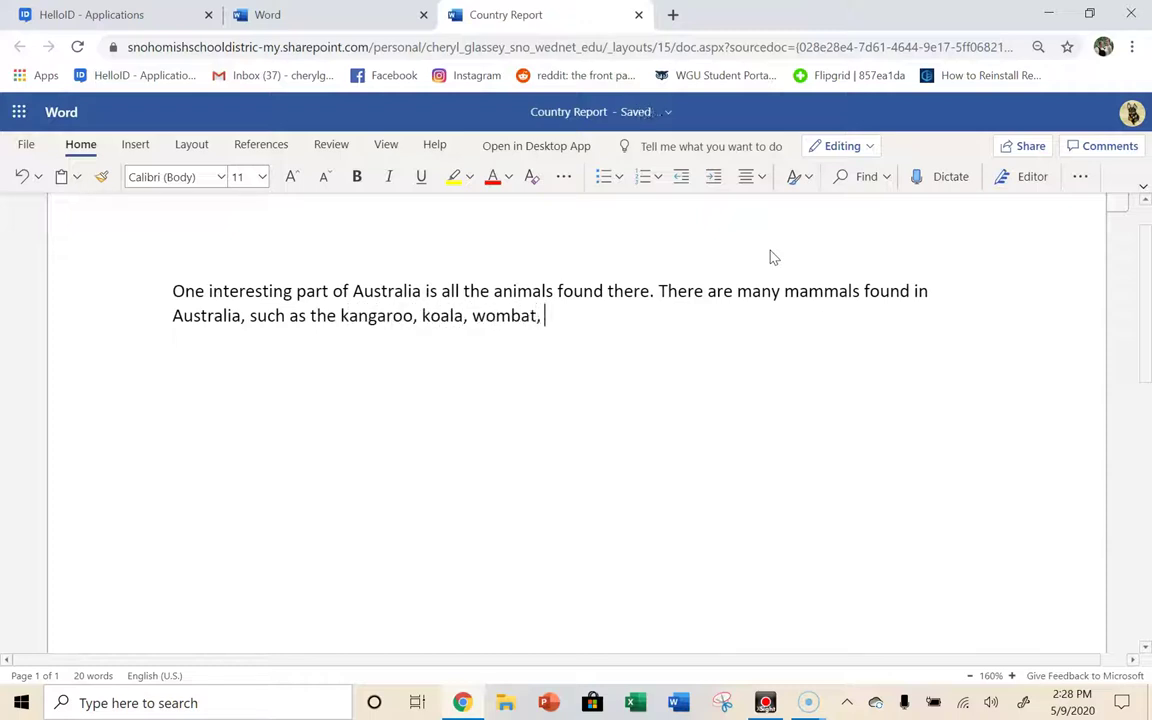
pyautogui.write('platypus, and ech')
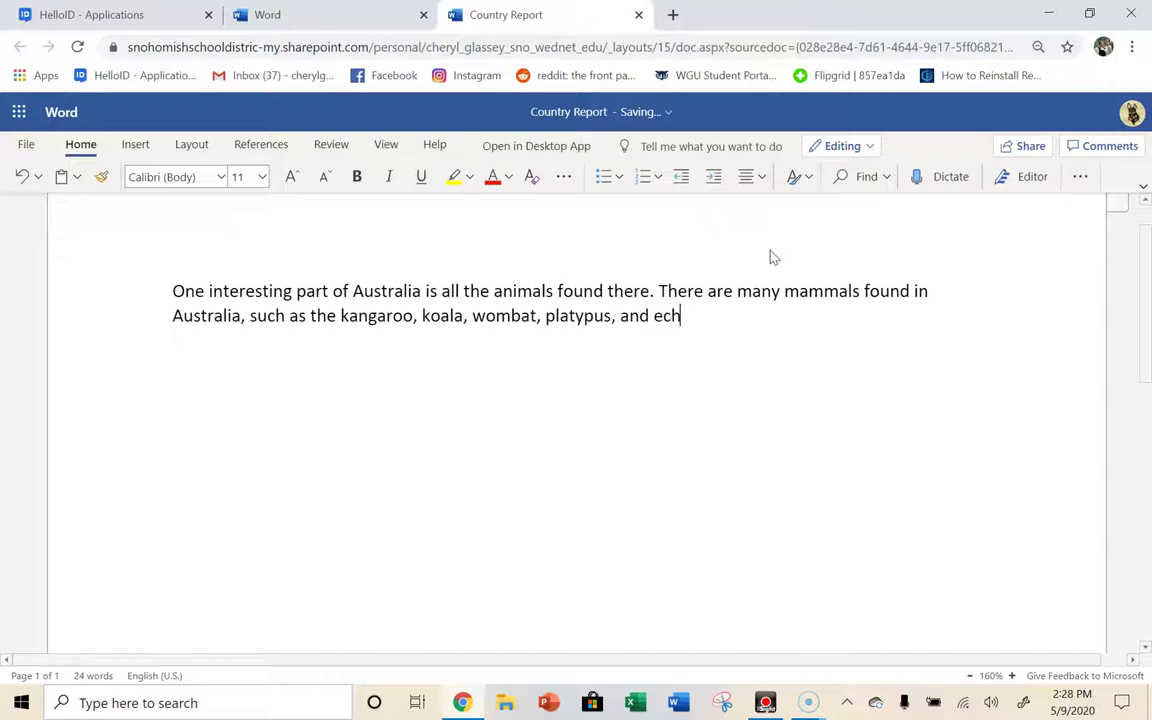
pyautogui.write('idna.')
# Add the sentence "A mammal is an animal that provides milk for its babies, is warm-blooded, and has either fur or hair.".
pyautogui.write('A mammal ')
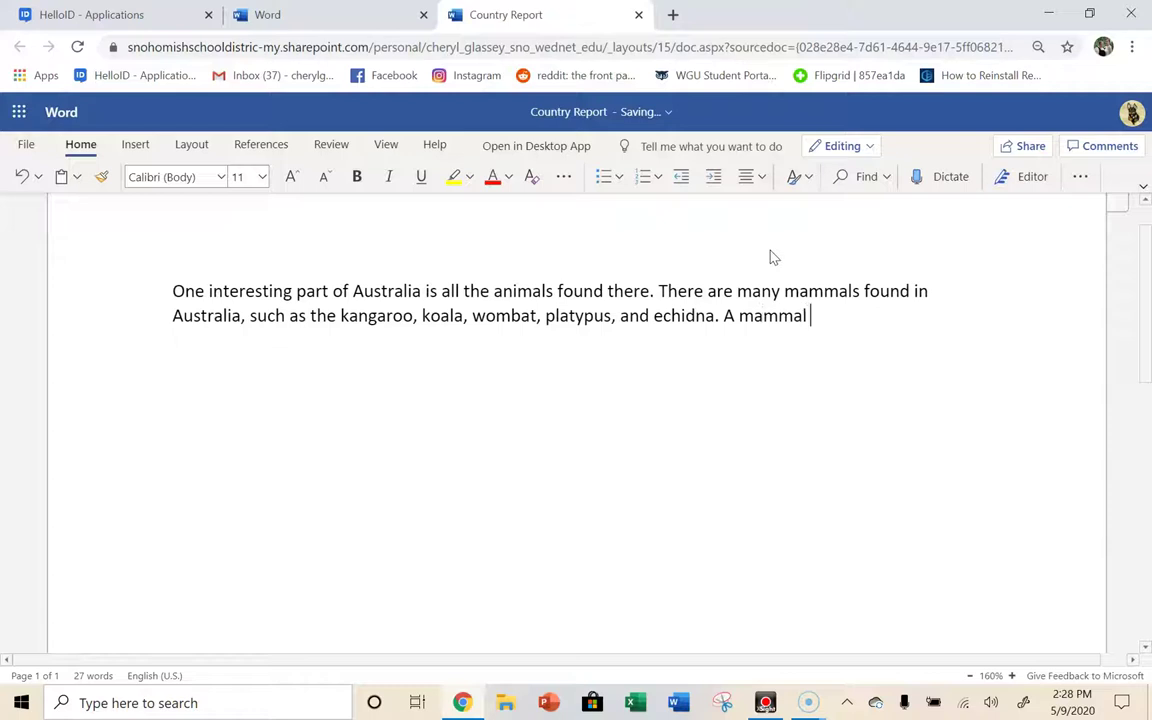
pyautogui.write('is an animal that ')
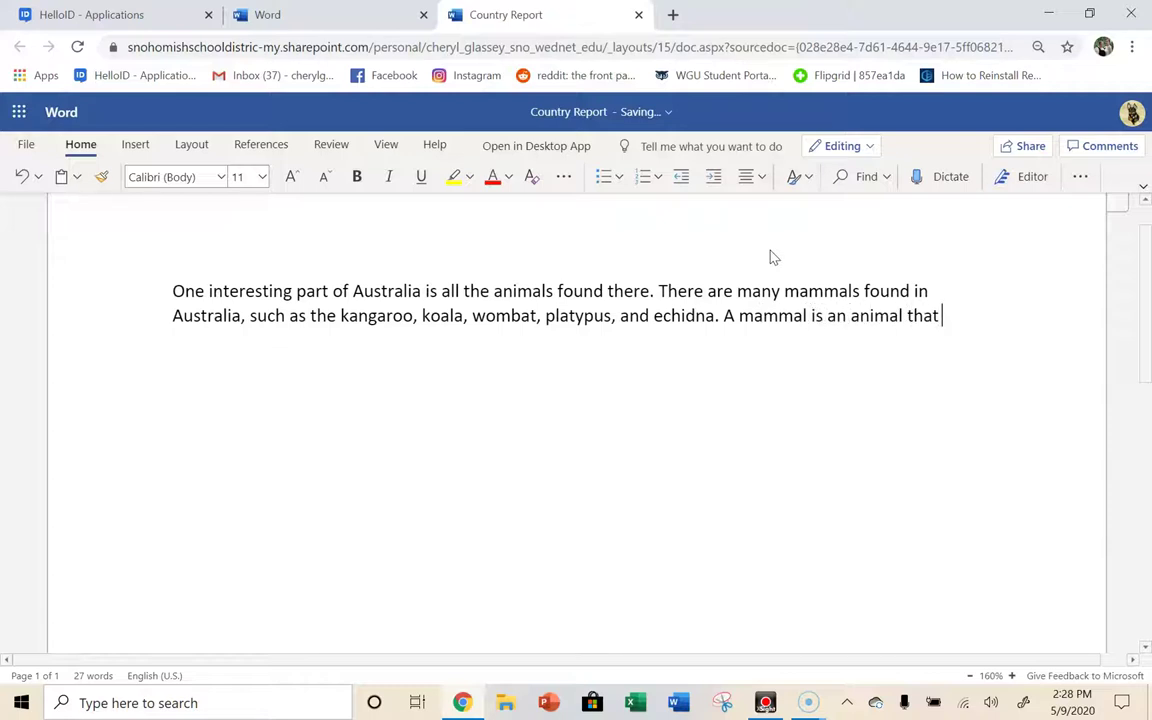
pyautogui.write('provides milk for its babies, is warm-b')
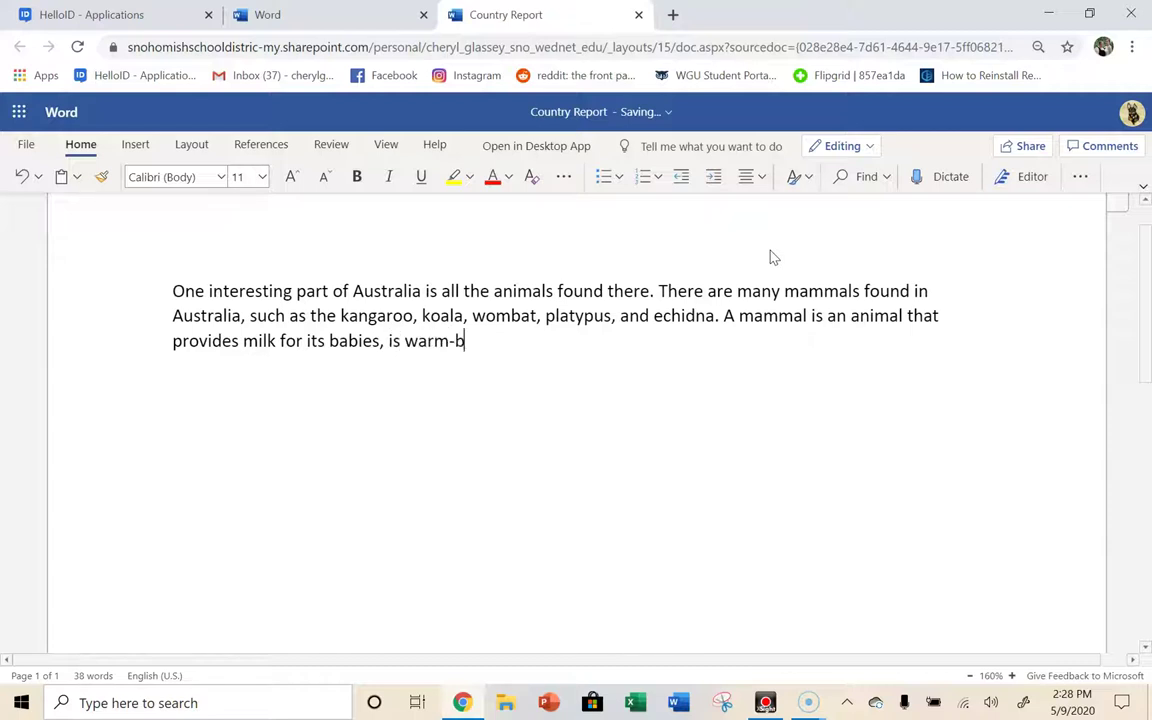
pyautogui.write('and has either fur or')
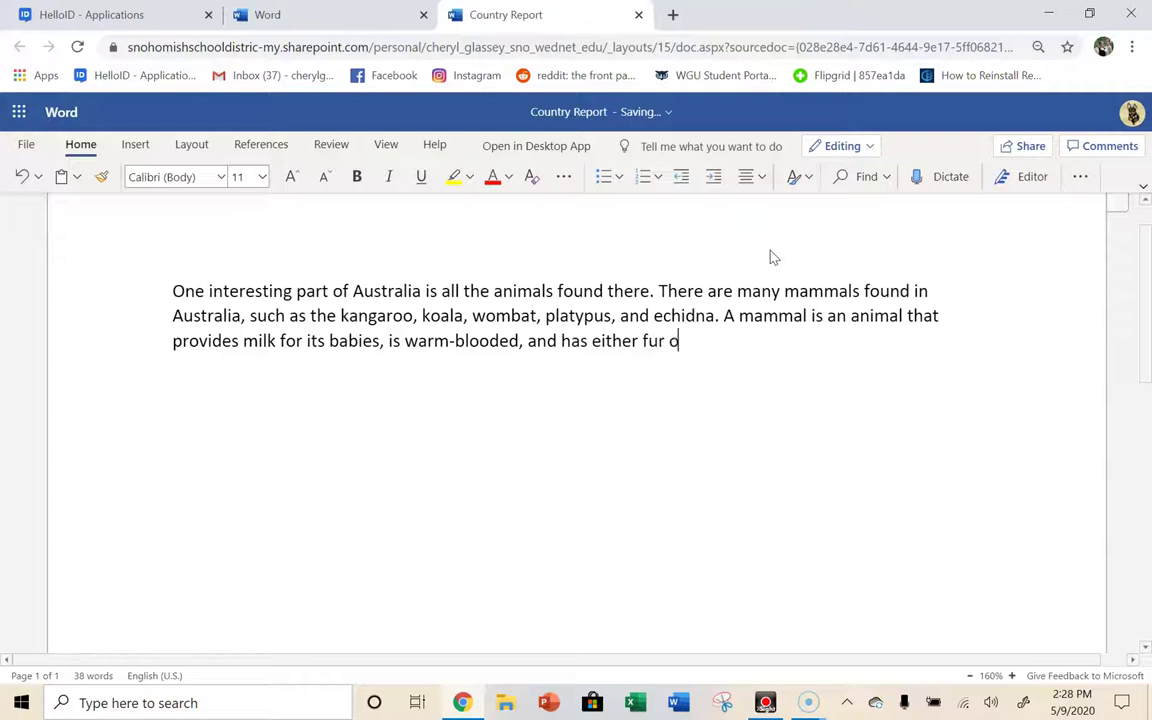
pyautogui.write(' hair.')
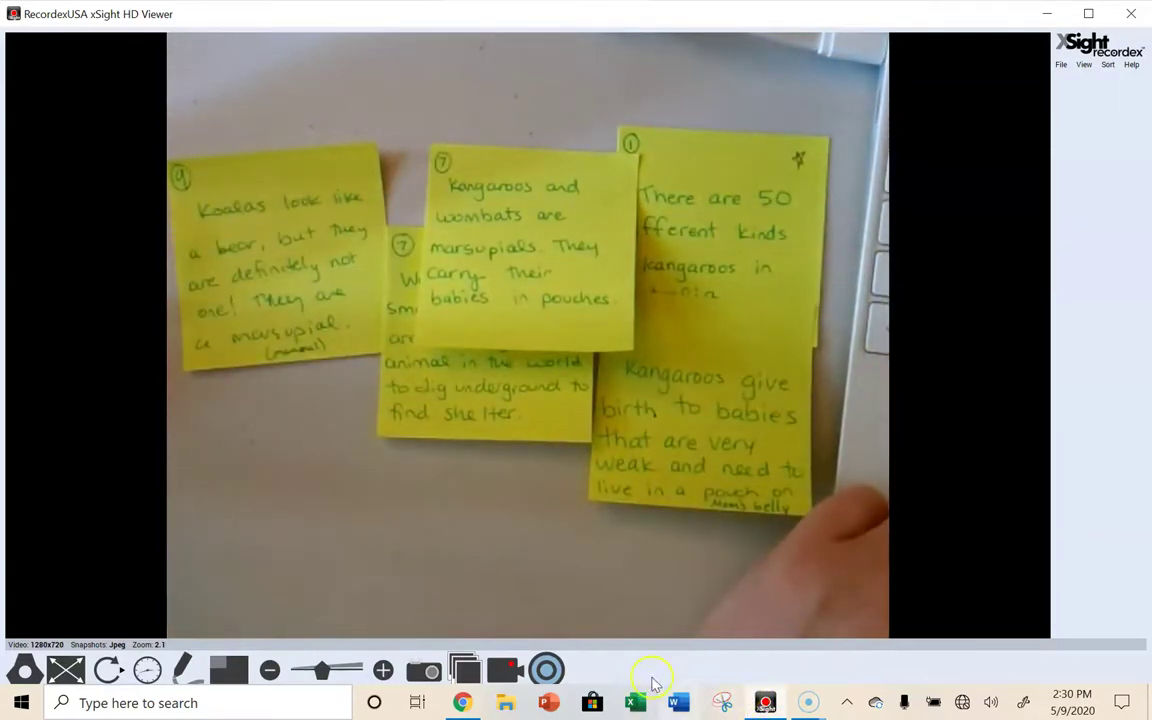
# Return to the report in Chrome and add "Kangaroos and wombats are marsupials, which means they carry their young in pouches on their bellies.".
pyautogui.click(675, 703)
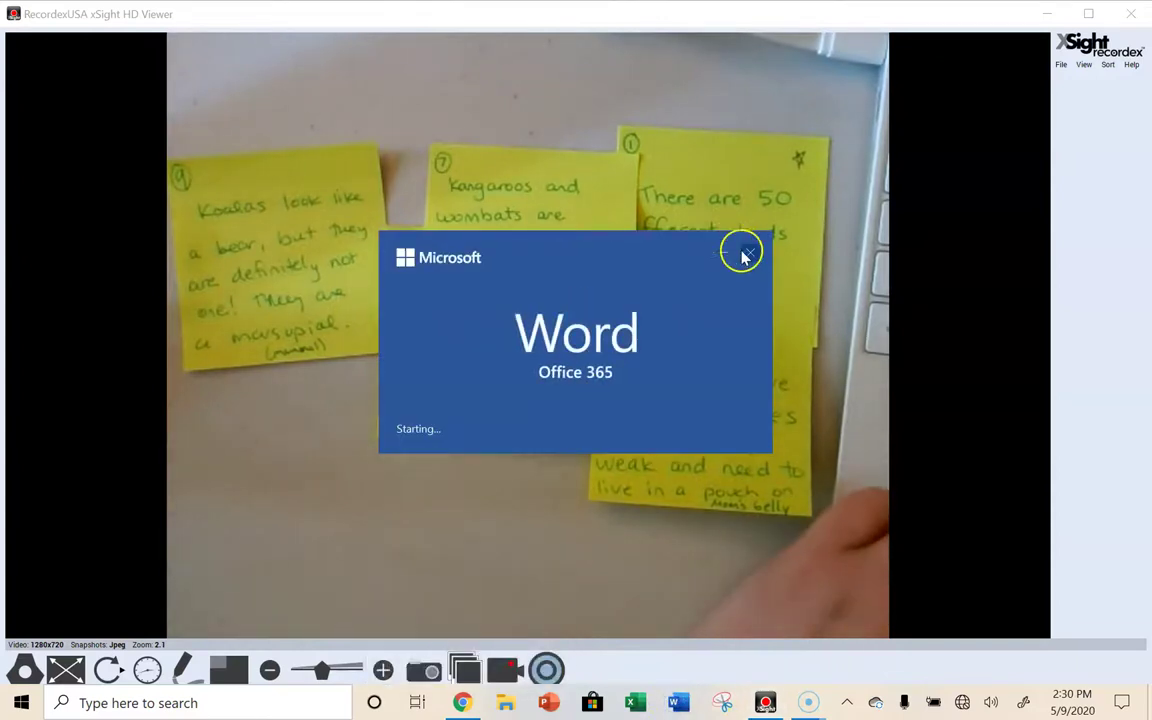
pyautogui.click(744, 257)
pyautogui.click(461, 703)
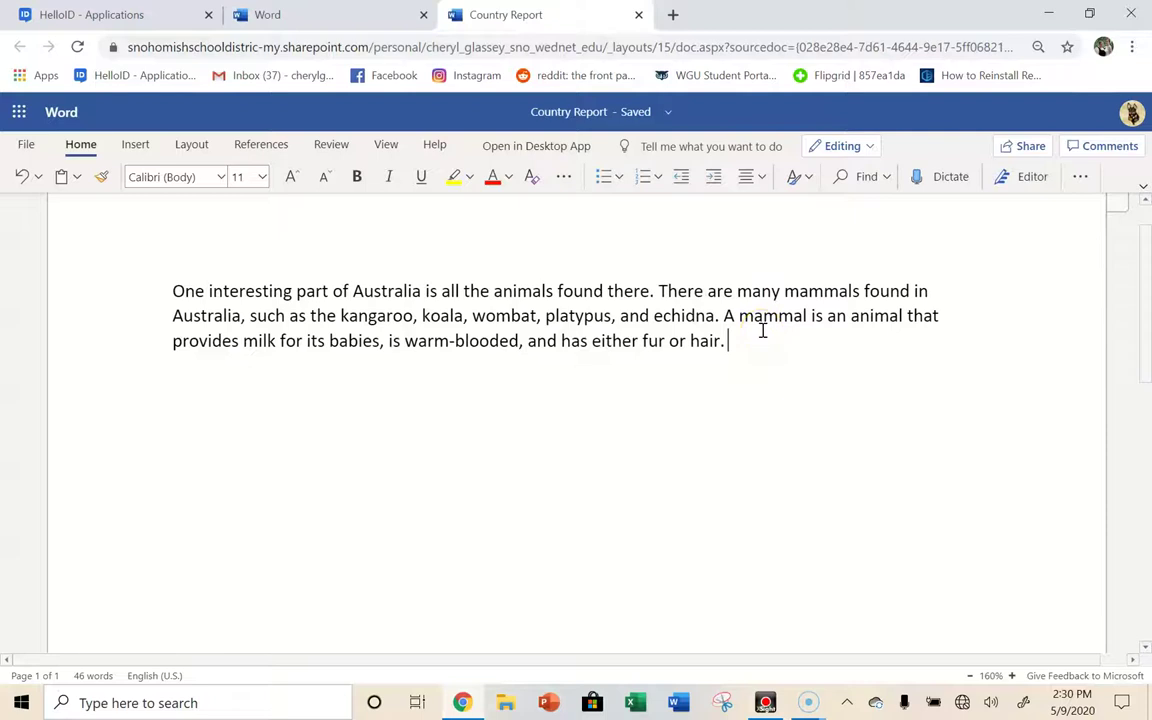
pyautogui.write('Kangaroos')
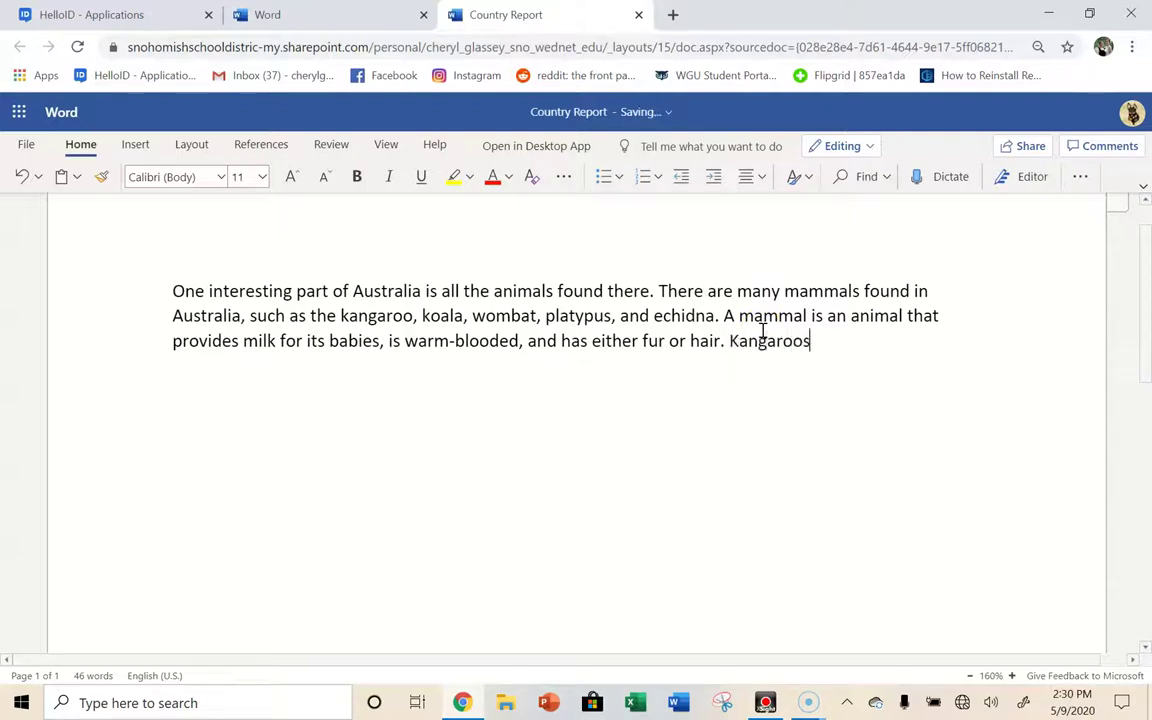
pyautogui.write(' and wombats are a')
pyautogui.write('as')
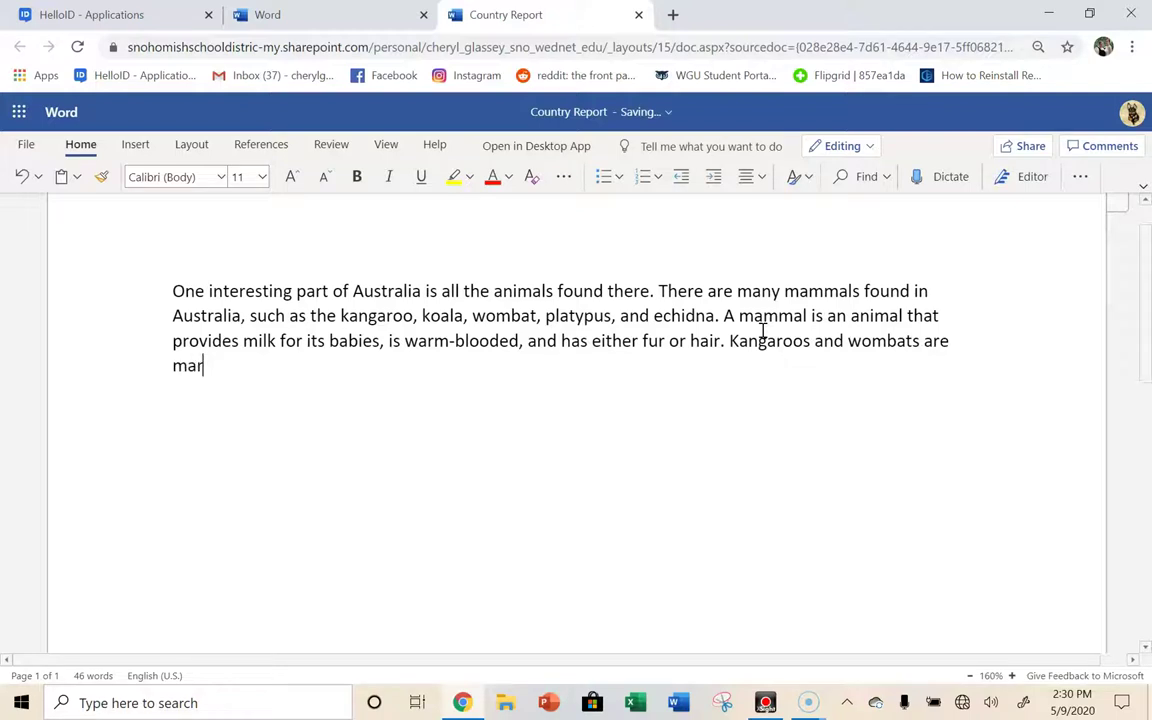
pyautogui.write('supials, which mean')
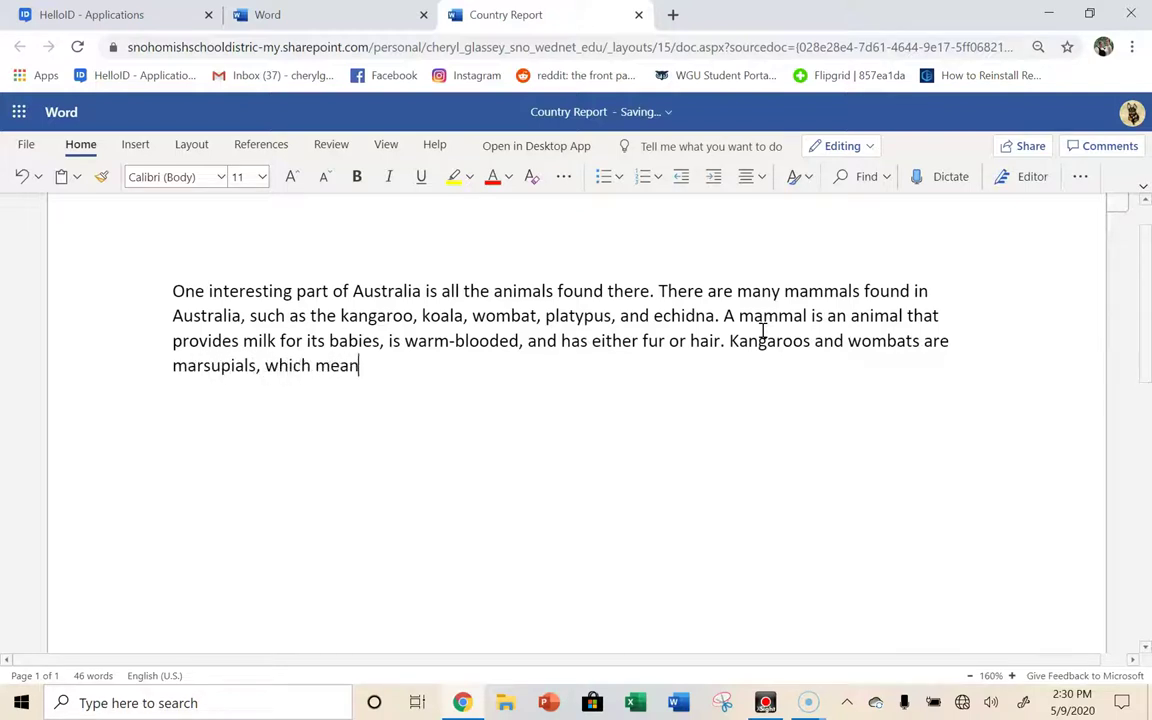
pyautogui.write('s they carry their young in puh')
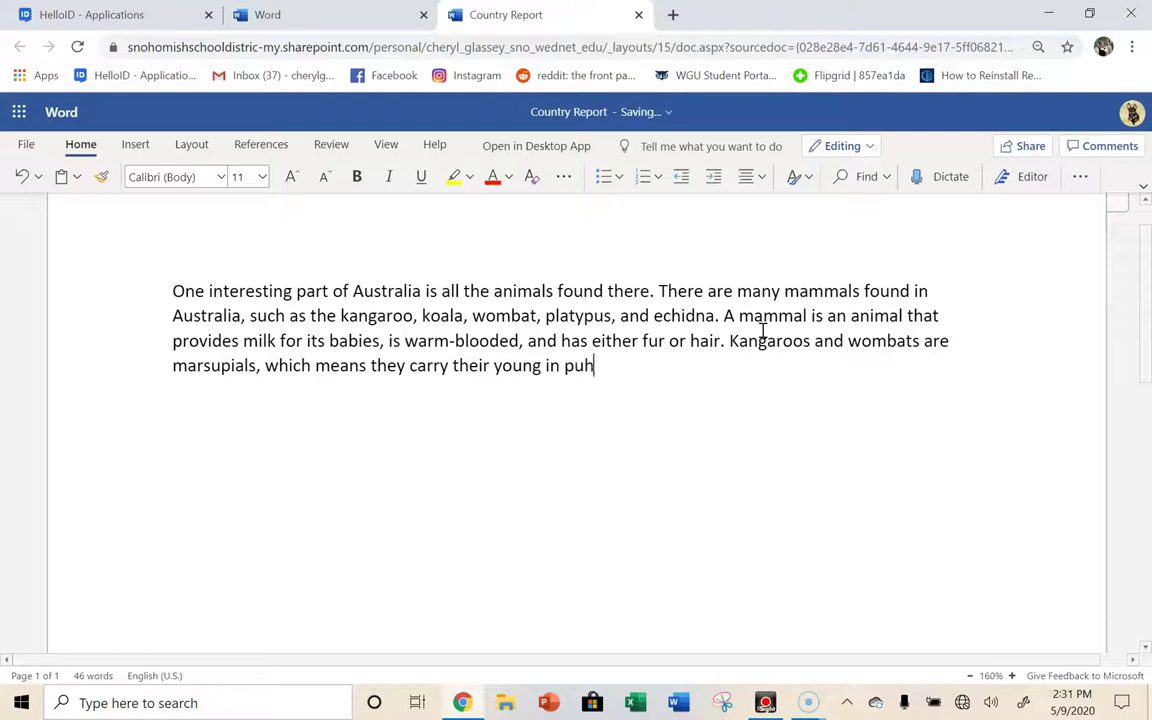
pyautogui.press('BackSpace')
pyautogui.press('BackSpace')
pyautogui.write('ouches on their bellies.')
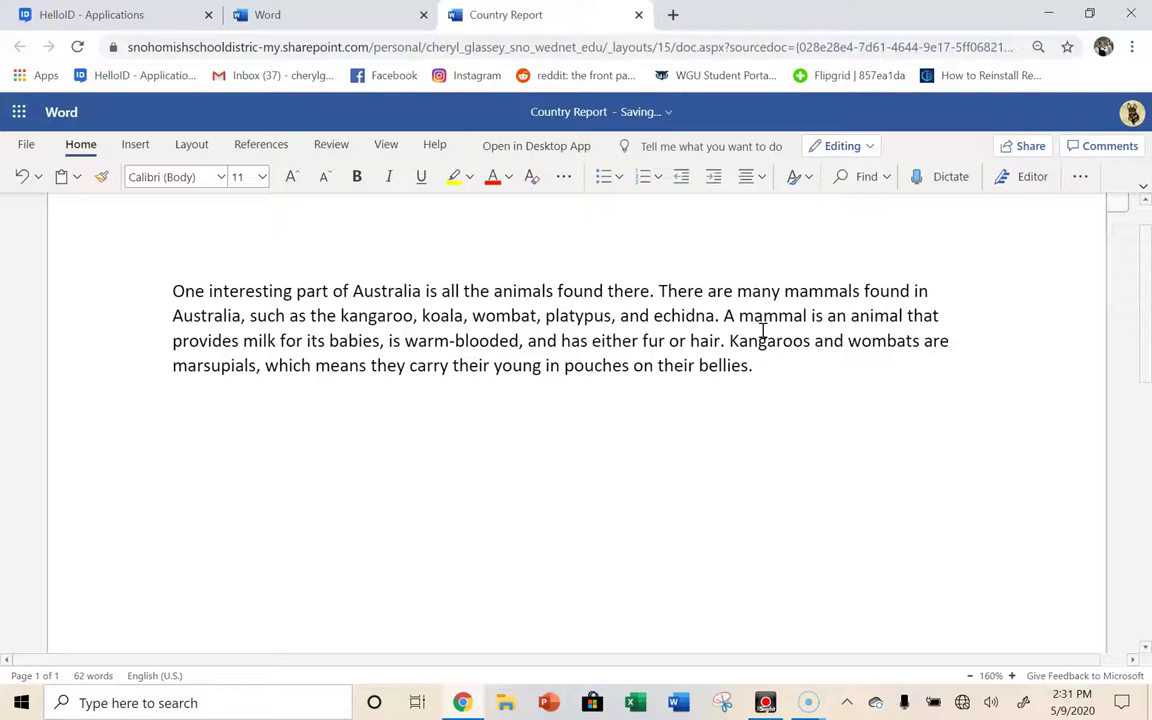
# Delete the words "on their bellies." from the end of the sentence about kangaroos and wombats.
pyautogui.press('BackSpace')
pyautogui.press('BackSpace')
pyautogui.press('BackSpace')
pyautogui.press('BackSpace')
pyautogui.press('BackSpace')
pyautogui.press('BackSpace')
pyautogui.press('BackSpace')
pyautogui.press('BackSpace')
pyautogui.press('BackSpace')
pyautogui.press('BackSpace')
pyautogui.press('BackSpace')
pyautogui.press('BackSpace')
pyautogui.press('BackSpace')
pyautogui.press('BackSpace')
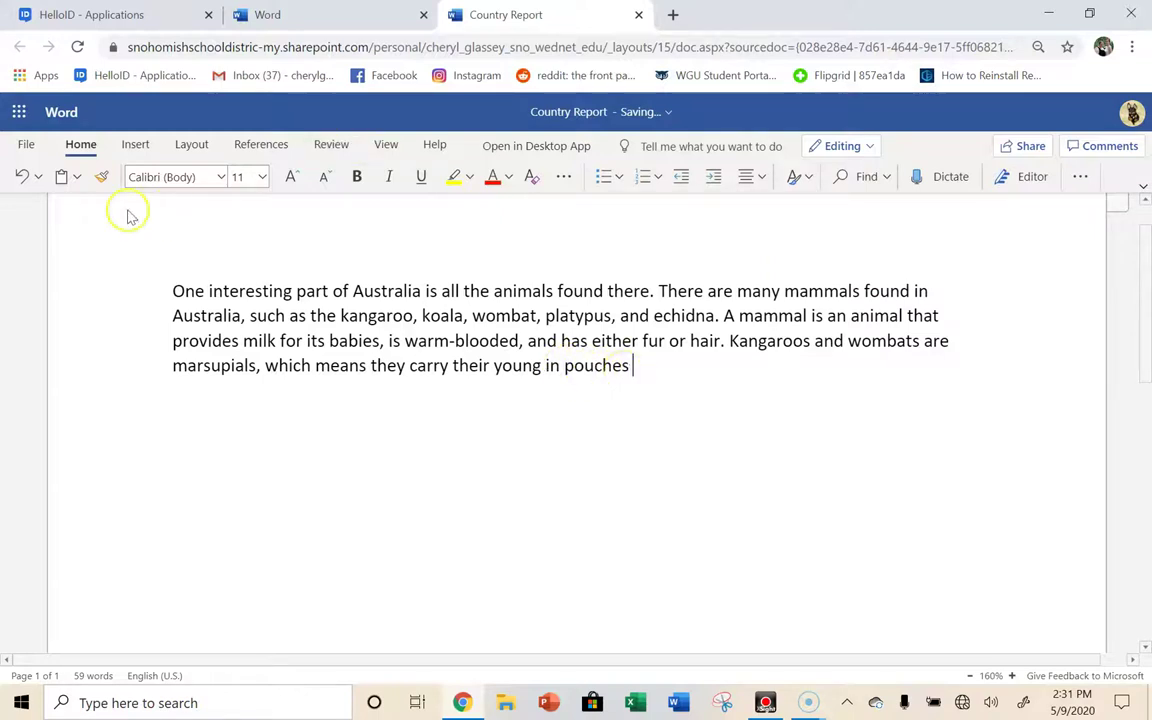
# Complete the marsupial sentence after "pouches" with "on their bellies, or on their backs.".
pyautogui.write('on theier bell')
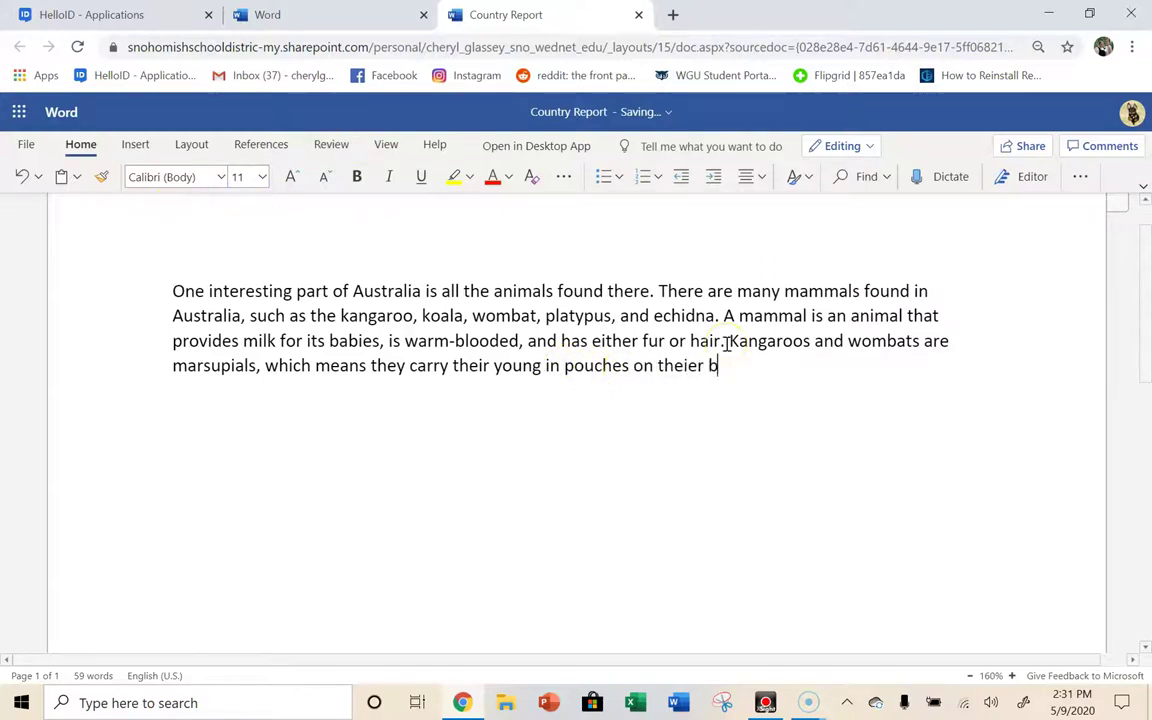
pyautogui.press('BackSpace')
pyautogui.press('BackSpace')
pyautogui.press('BackSpace')
pyautogui.press('BackSpace')
pyautogui.press('BackSpace')
pyautogui.write('r bellies, or on their')
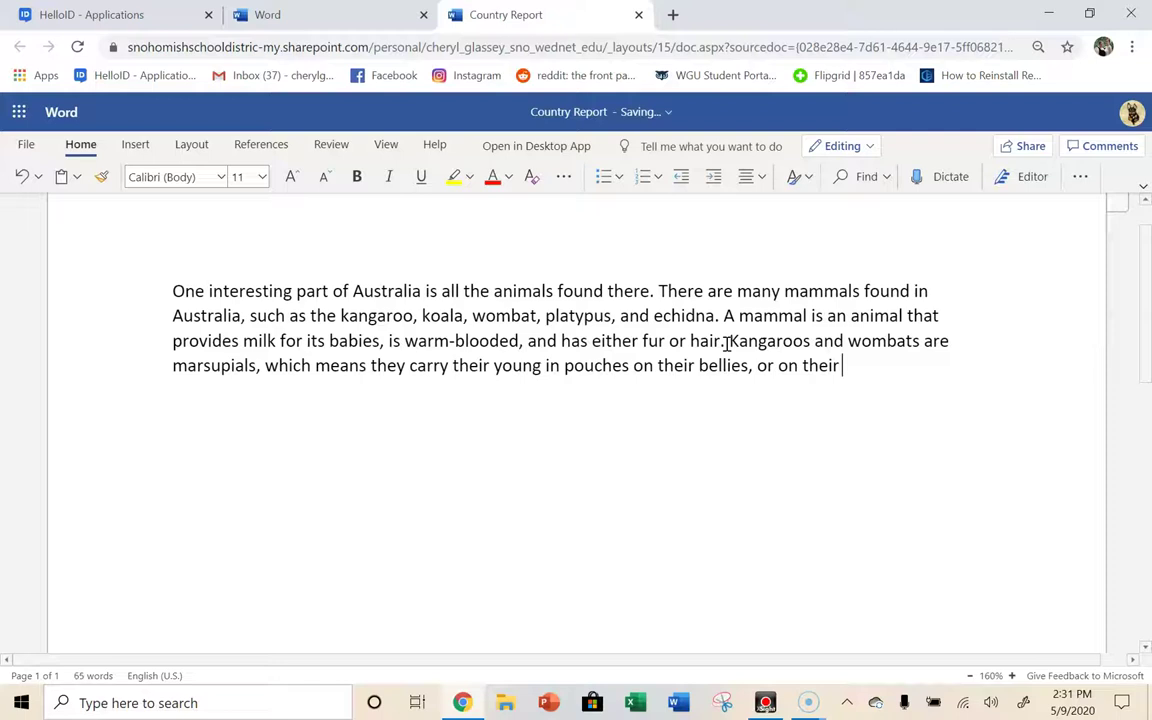
pyautogui.write(' backs.')
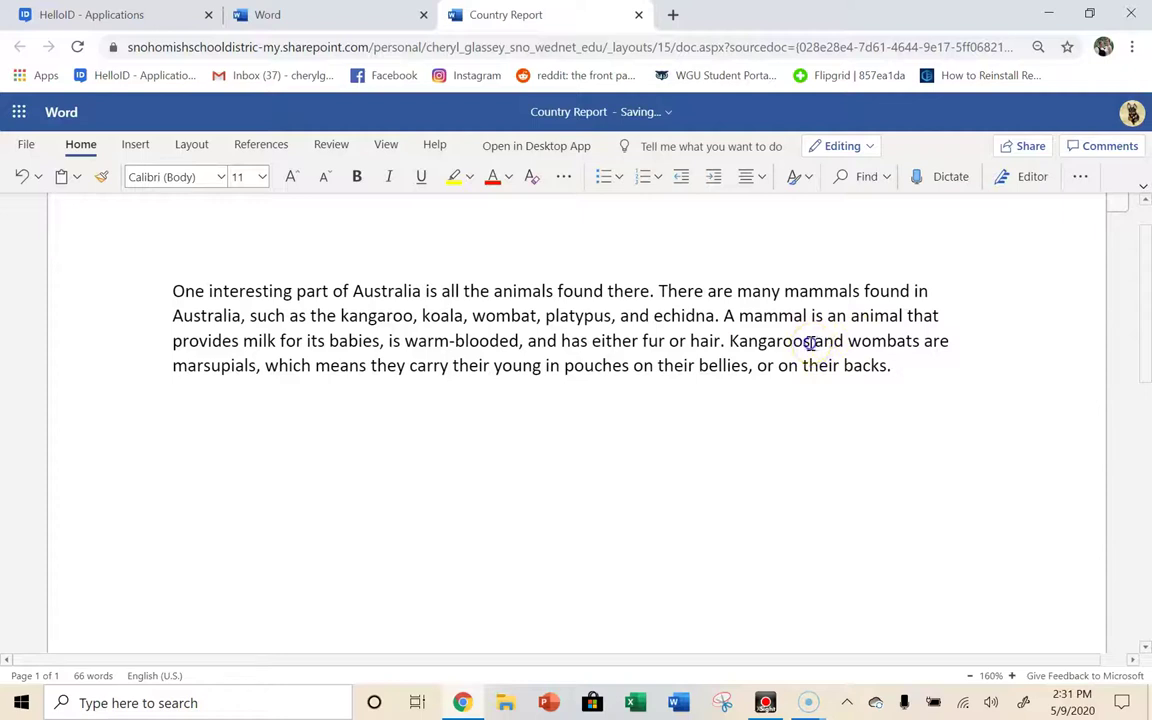
# Change the subject of the marsupial sentence to "Kangaroos, wombats, and koalas".
pyautogui.click(811, 342)
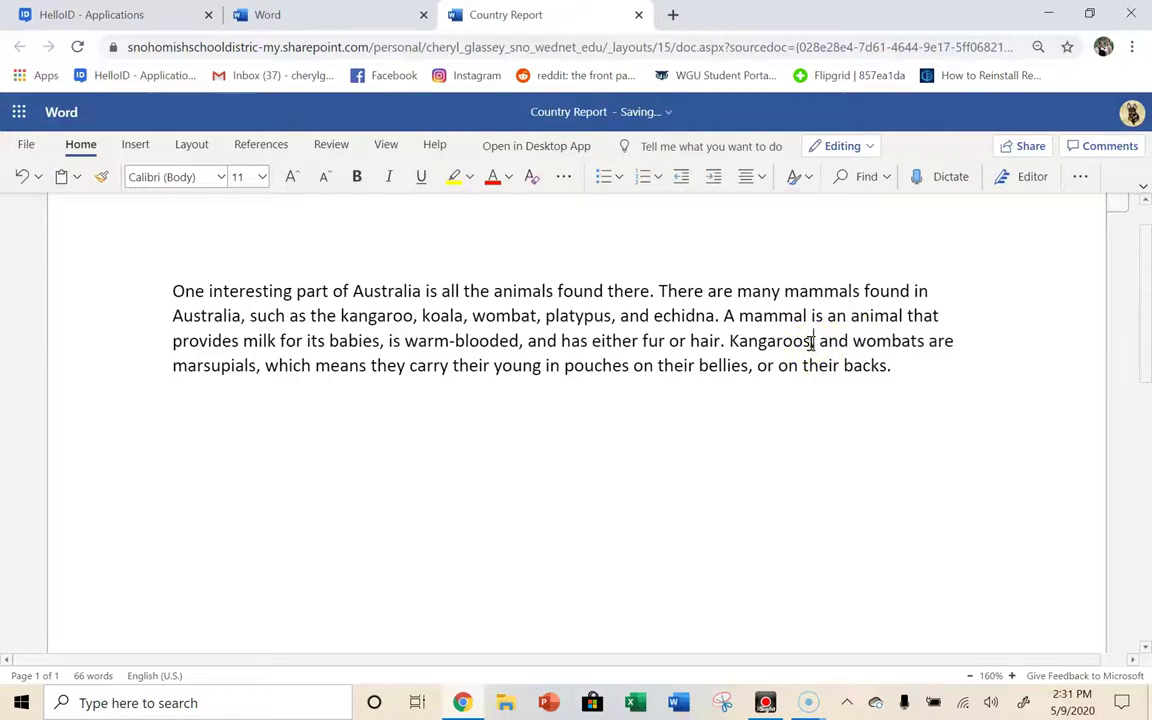
pyautogui.press('Delete')
pyautogui.press('Delete')
pyautogui.press('Delete')
pyautogui.press('Delete')
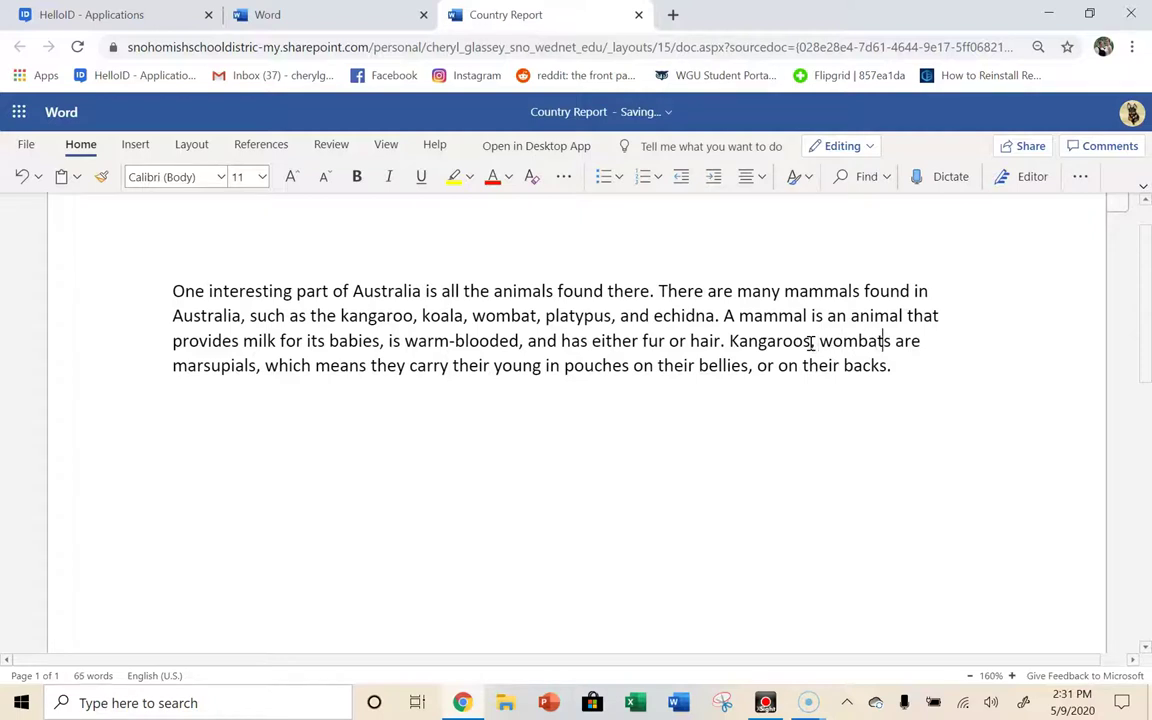
pyautogui.write(', and koalas')
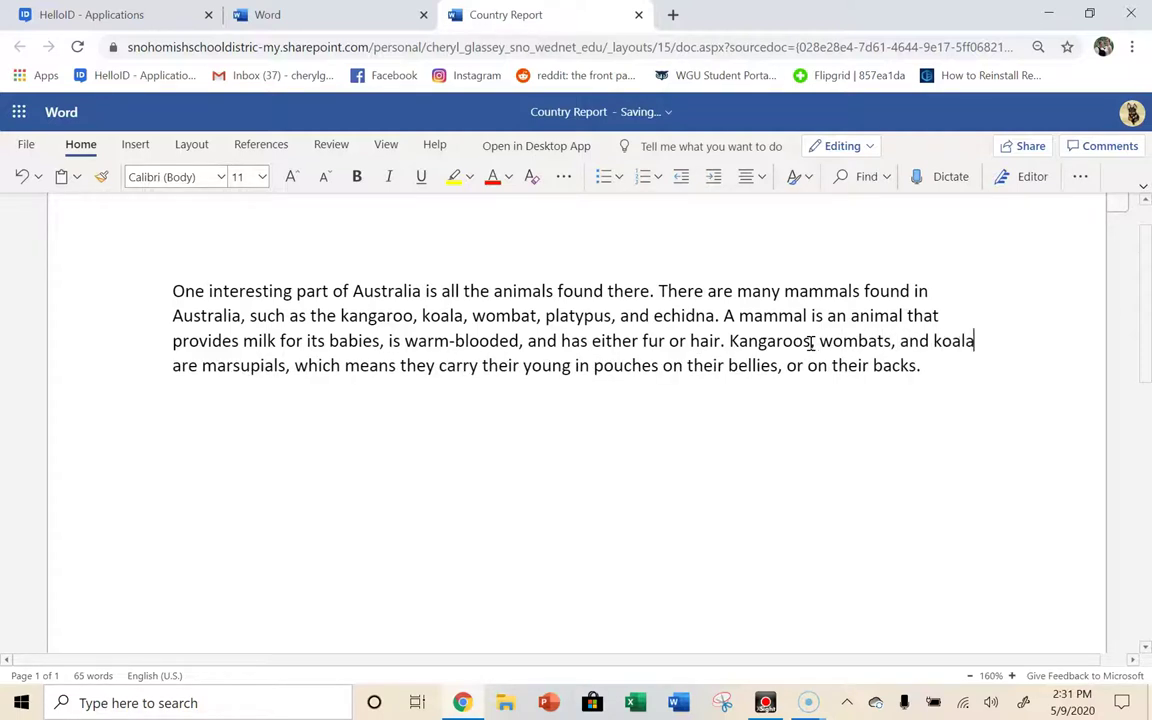
pyautogui.click(812, 342)
pyautogui.write(',')
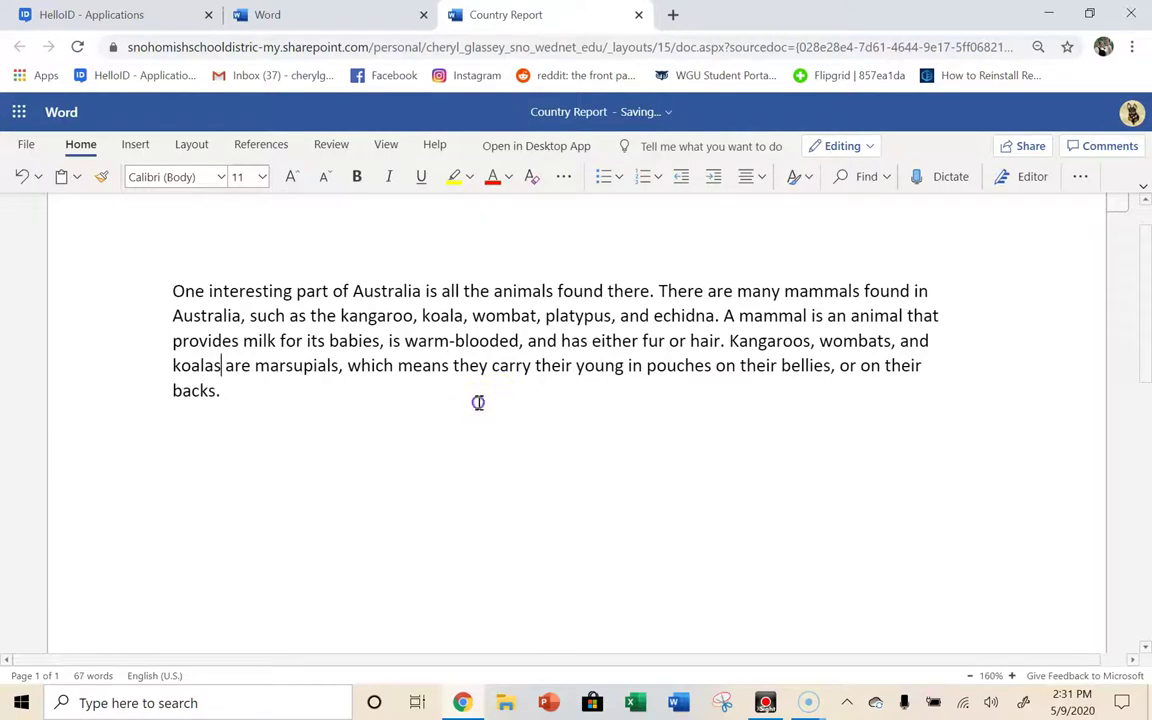
# Add the sentence "There are 50 different kinds of kangaroos in Australia." at the end of the paragraph.
pyautogui.click(478, 402)
pyautogui.write('Ther')
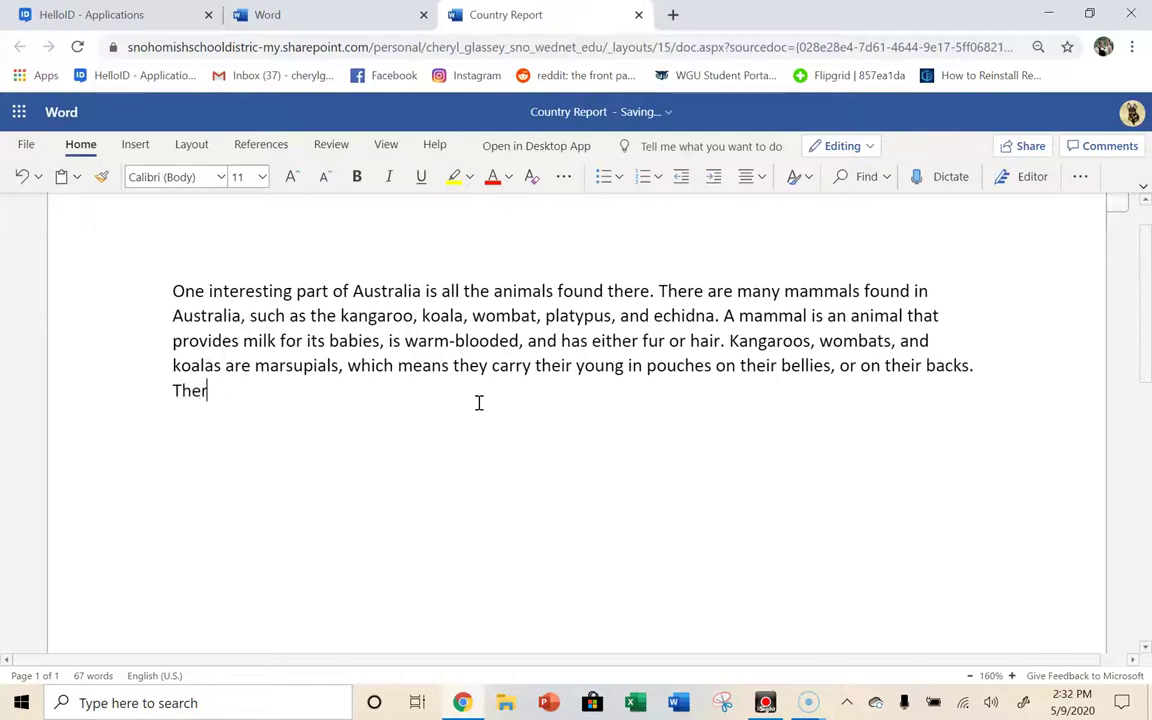
pyautogui.write('e are 50 different kinds of kangaroos in Australia.')
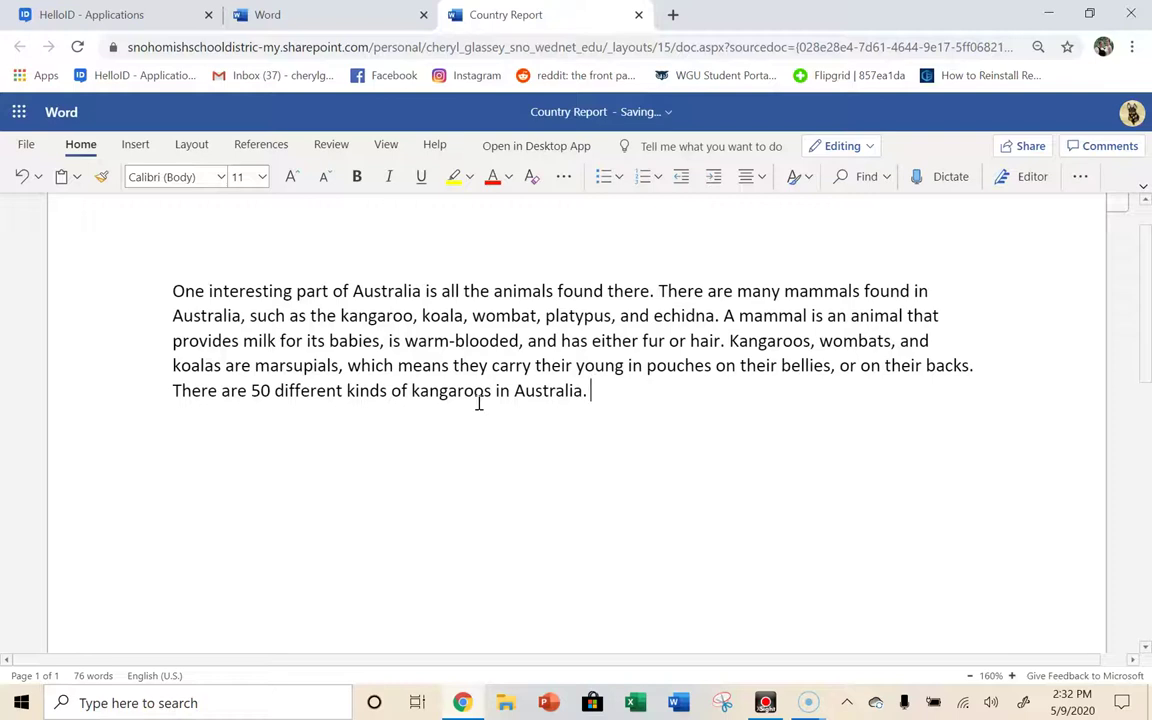
# Add the sentence "Wombats look like small bears, and they dig underground to find shelter.".
pyautogui.write('Wombats look like small bears,')
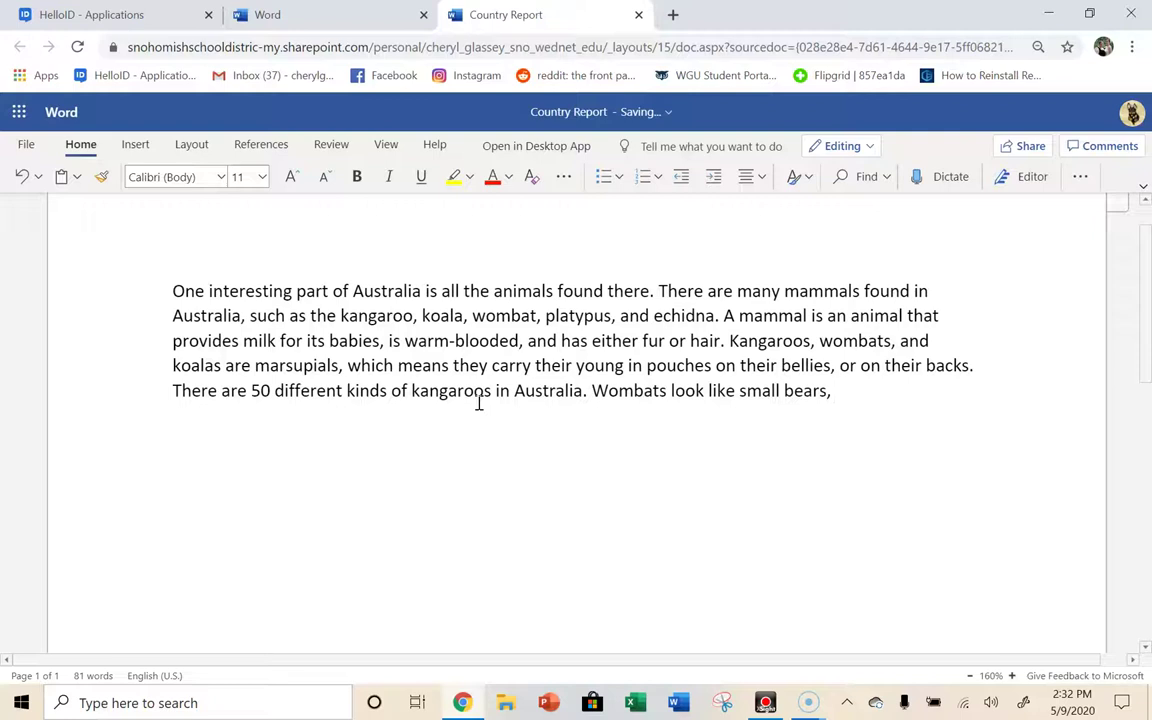
pyautogui.write('and they dig underg')
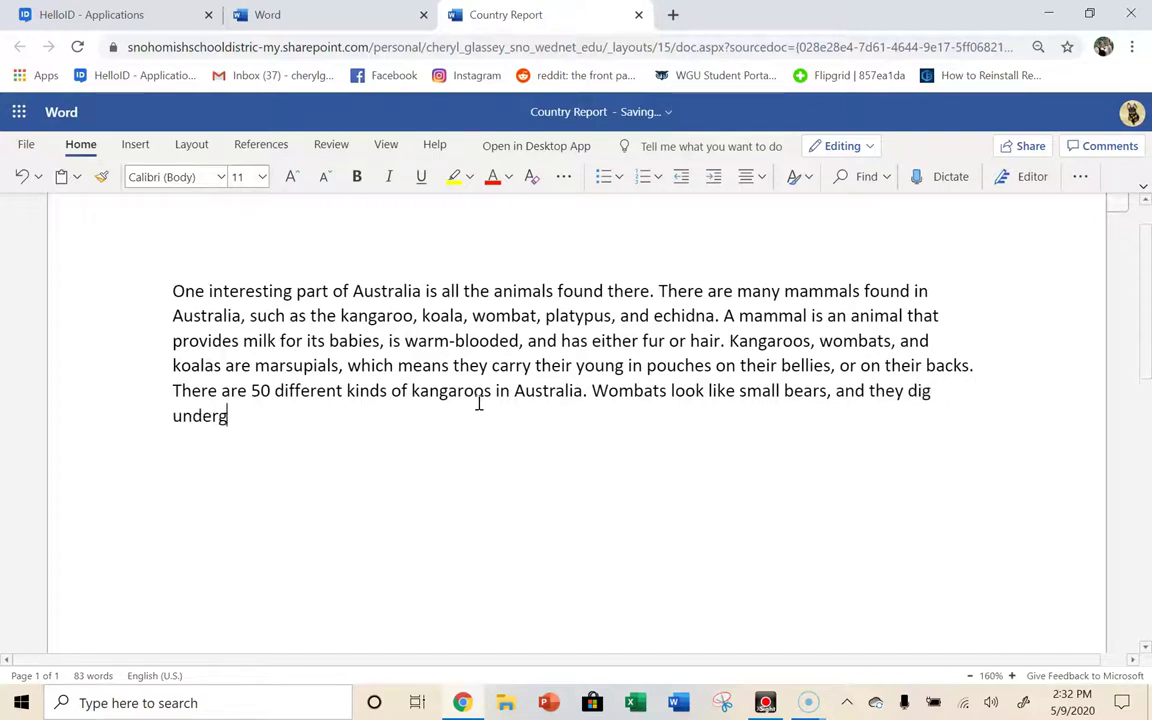
pyautogui.write('round to find shelter.')
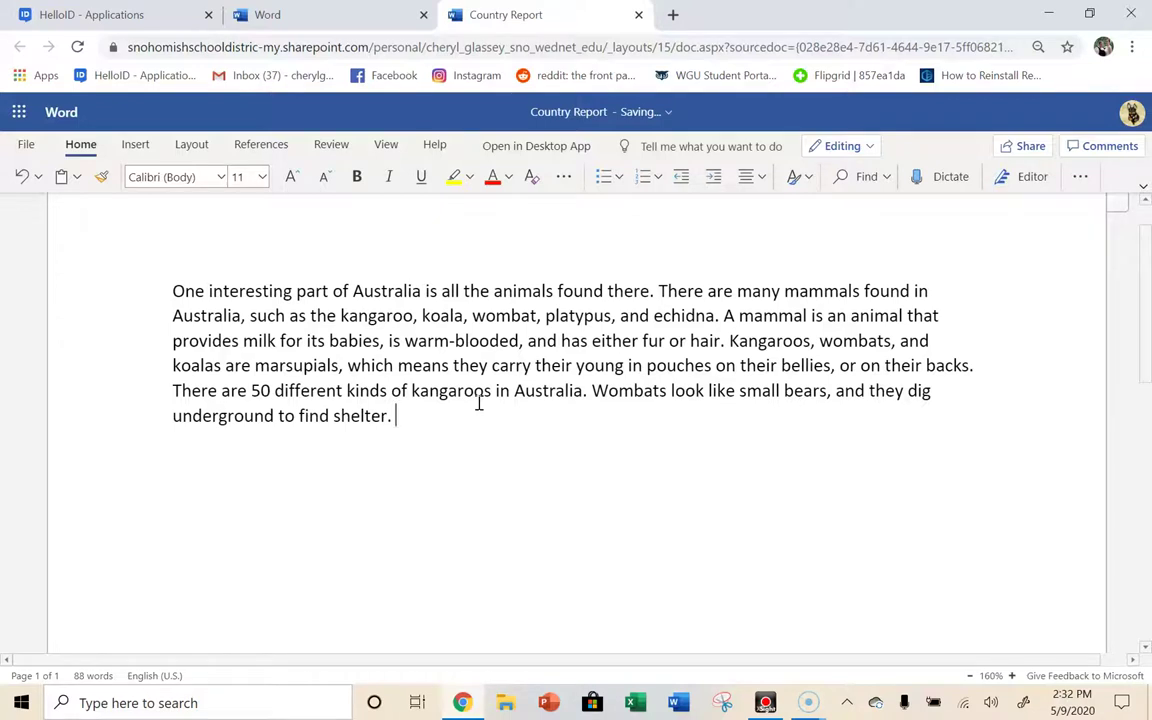
# Add the sentence "Koalas also look like a bear, but they are not a bear at all!".
pyautogui.write(' Koalas also l')
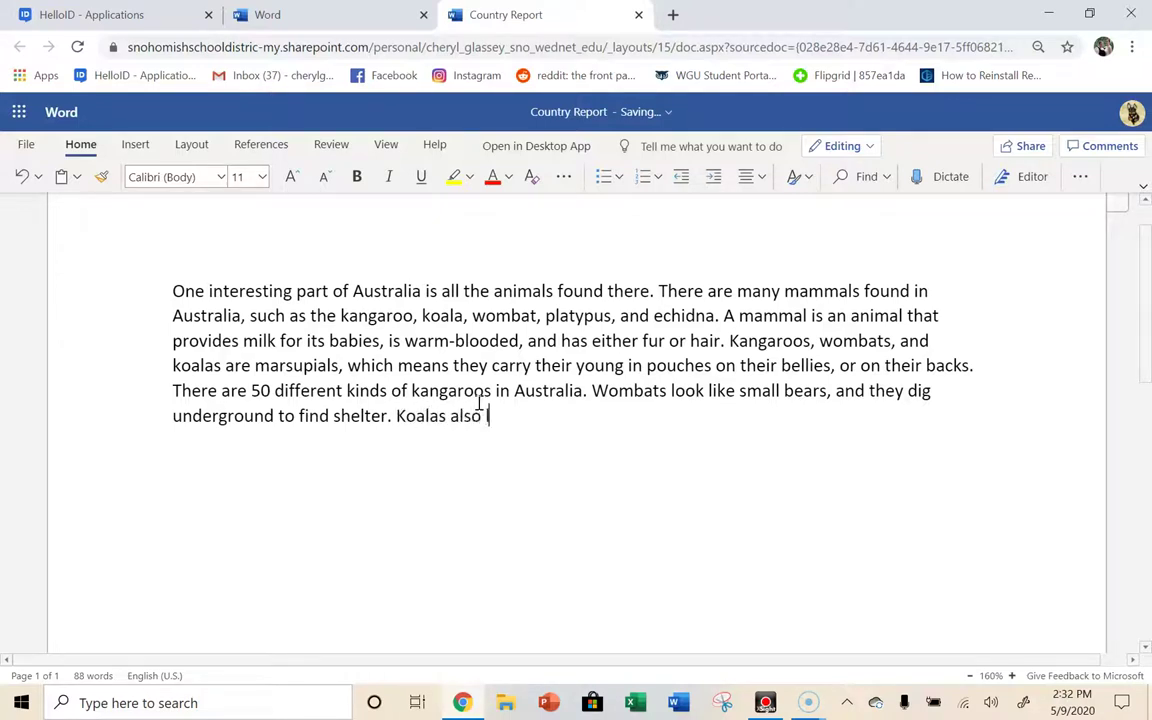
pyautogui.write('ook like a bear, but they are ')
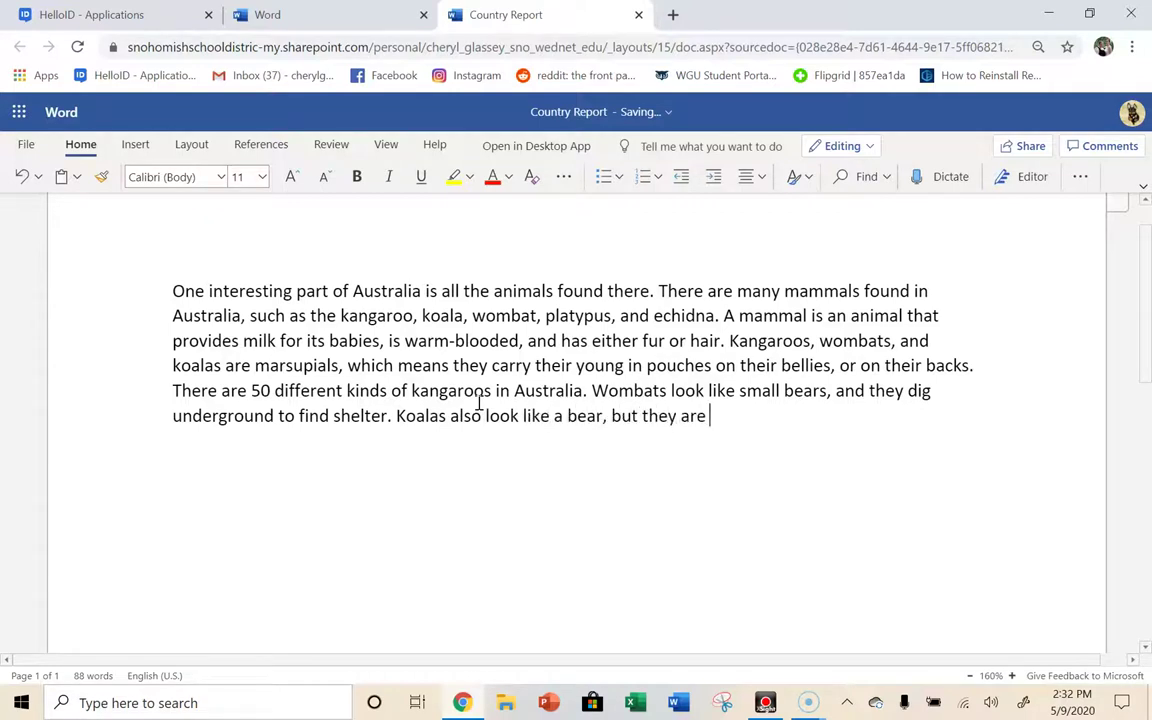
pyautogui.write('not a bear at all!')
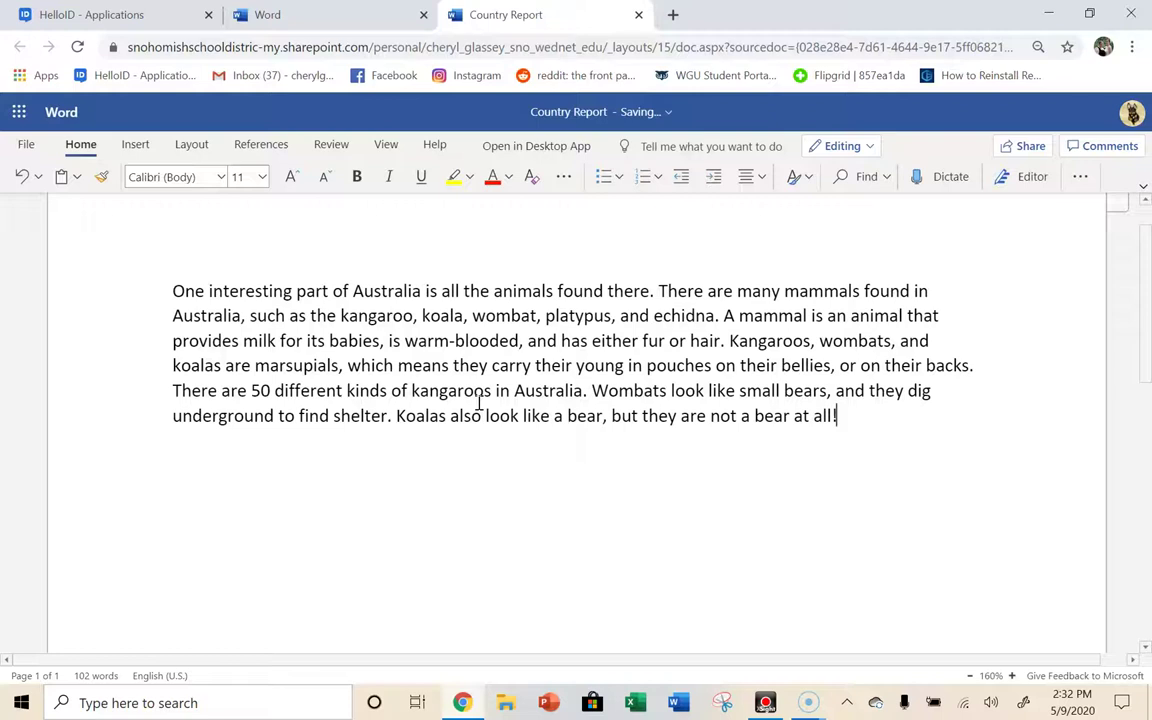
# Check the notes in xSight HD Viewer and add "An echidna and the platypus are both monotremes, which are the only mammals to lay eggs.".
pyautogui.click(765, 703)
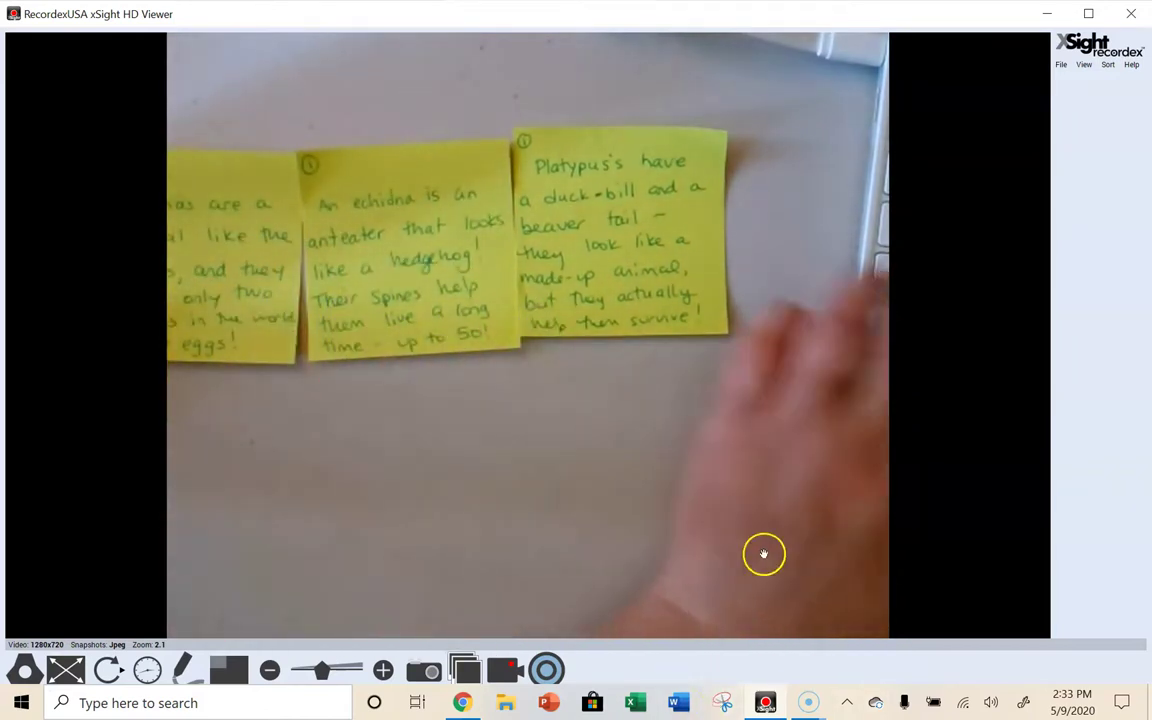
pyautogui.click(1046, 13)
pyautogui.write('The')
pyautogui.press('BackSpace')
pyautogui.press('BackSpace')
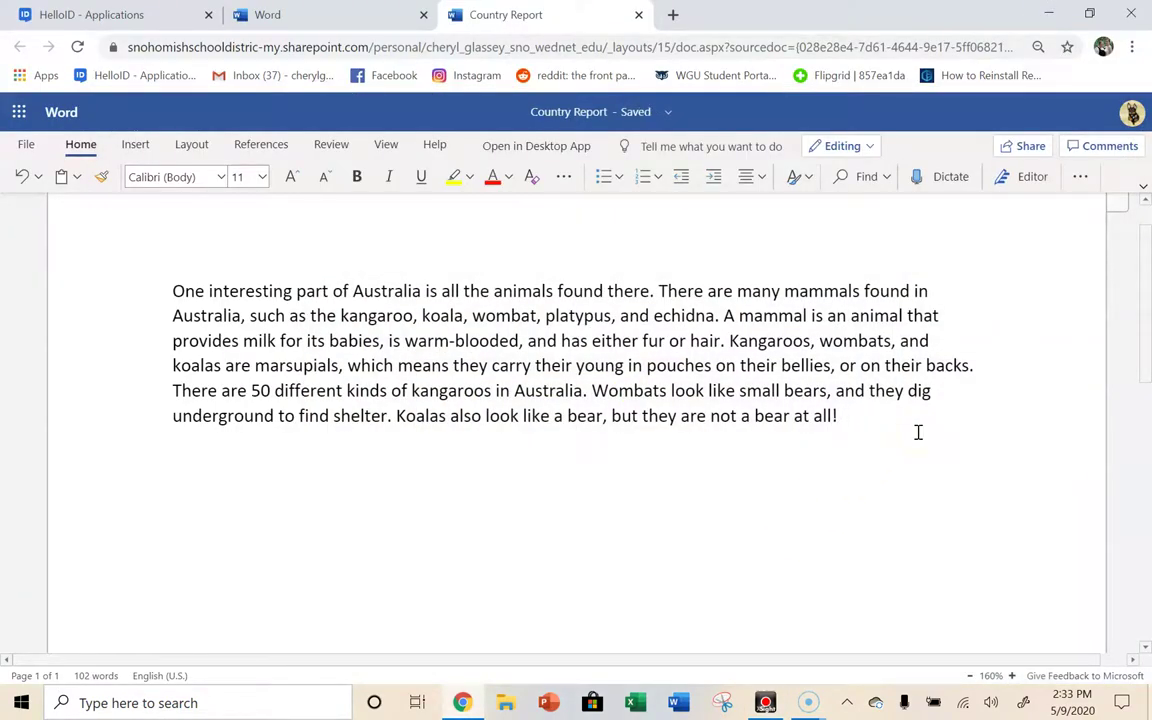
pyautogui.write('An echidna and the p')
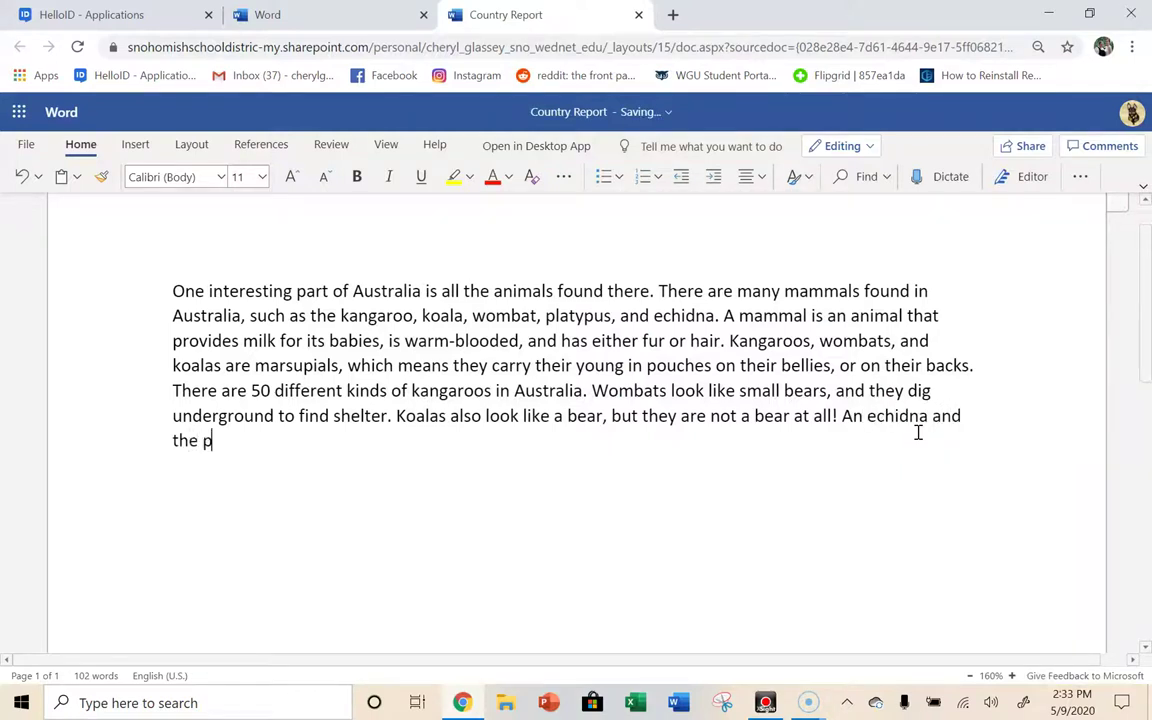
pyautogui.write('layypus are both o')
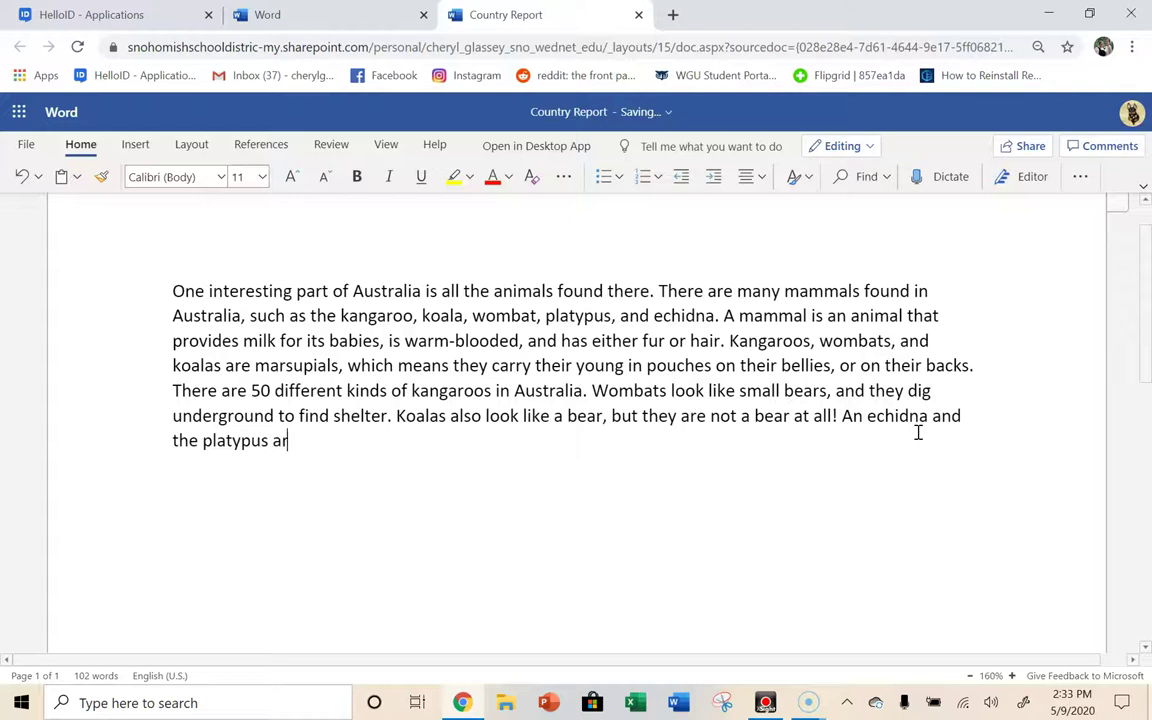
pyautogui.press('BackSpace')
pyautogui.write('monoto')
pyautogui.write('emes, whirch are the only mammal ')
pyautogui.write(' to lay eggs')
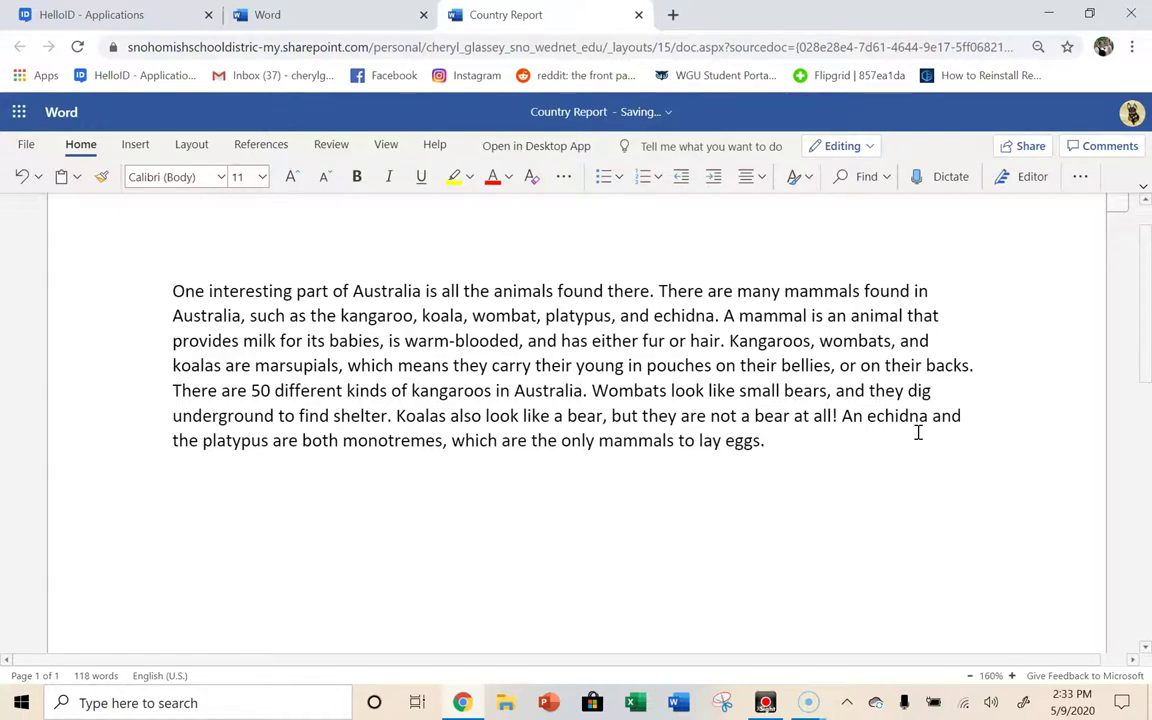
# Add "The echidna is a spiny anteater that looks like a hedgehog. Their spines help them live a long time.".
pyautogui.write('. The echidna ')
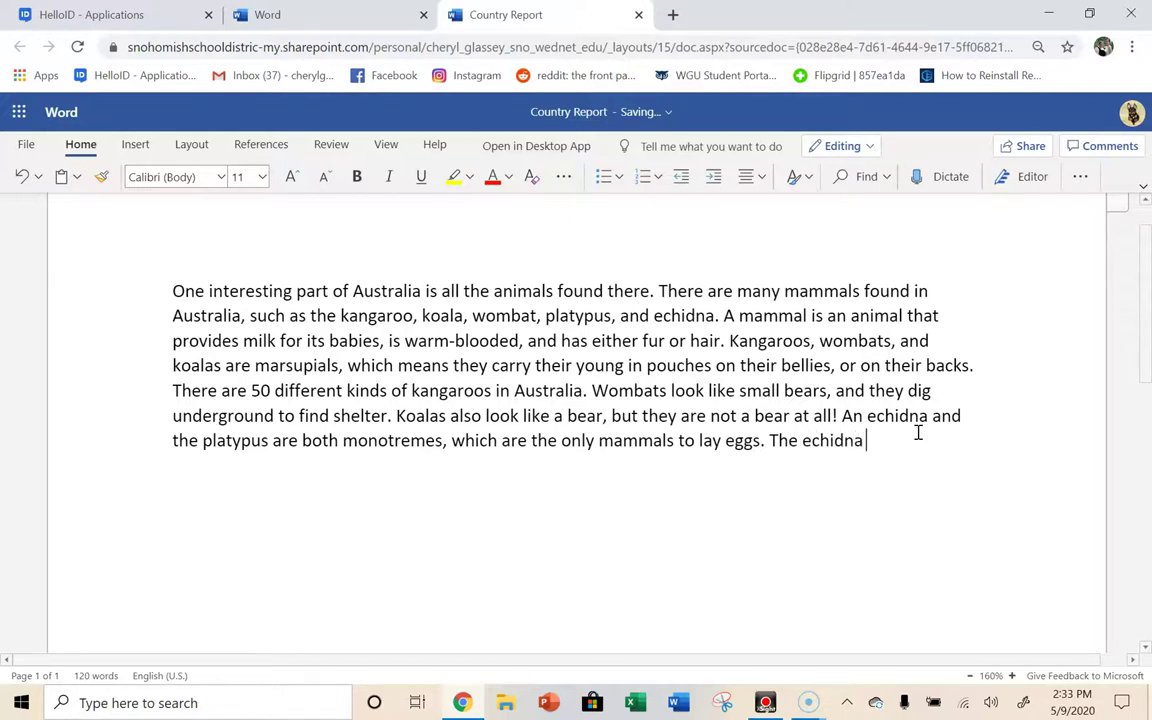
pyautogui.write('is a spiny anteater ')
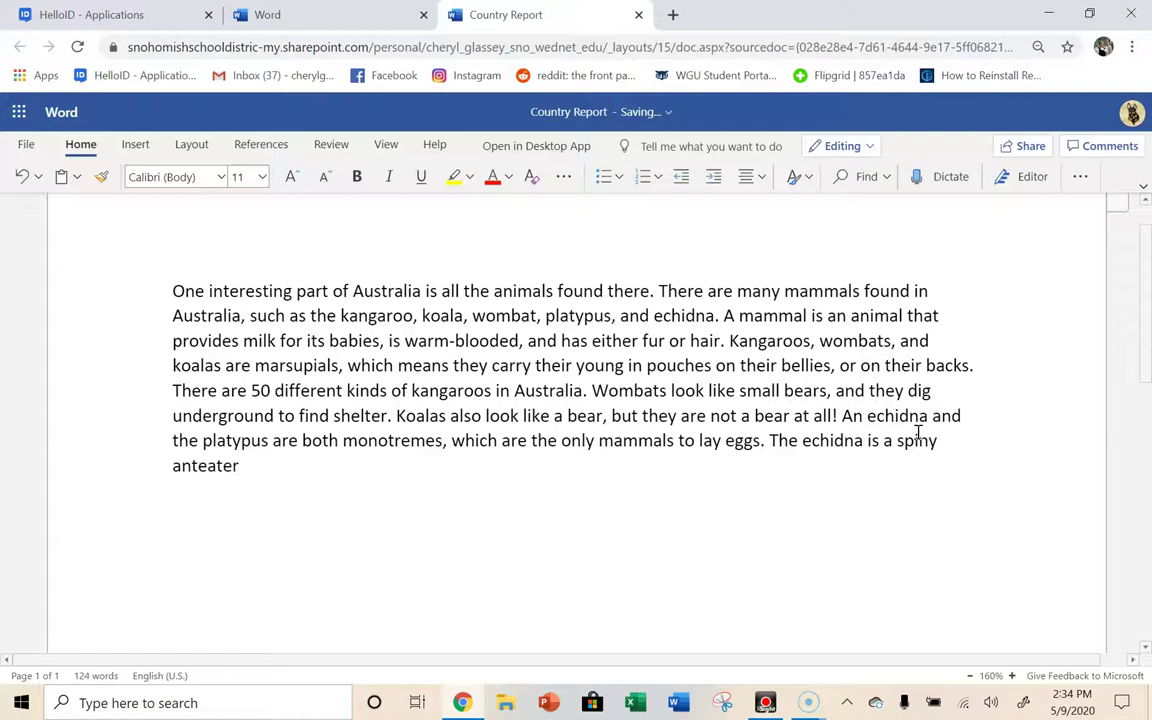
pyautogui.write('that looks like a he')
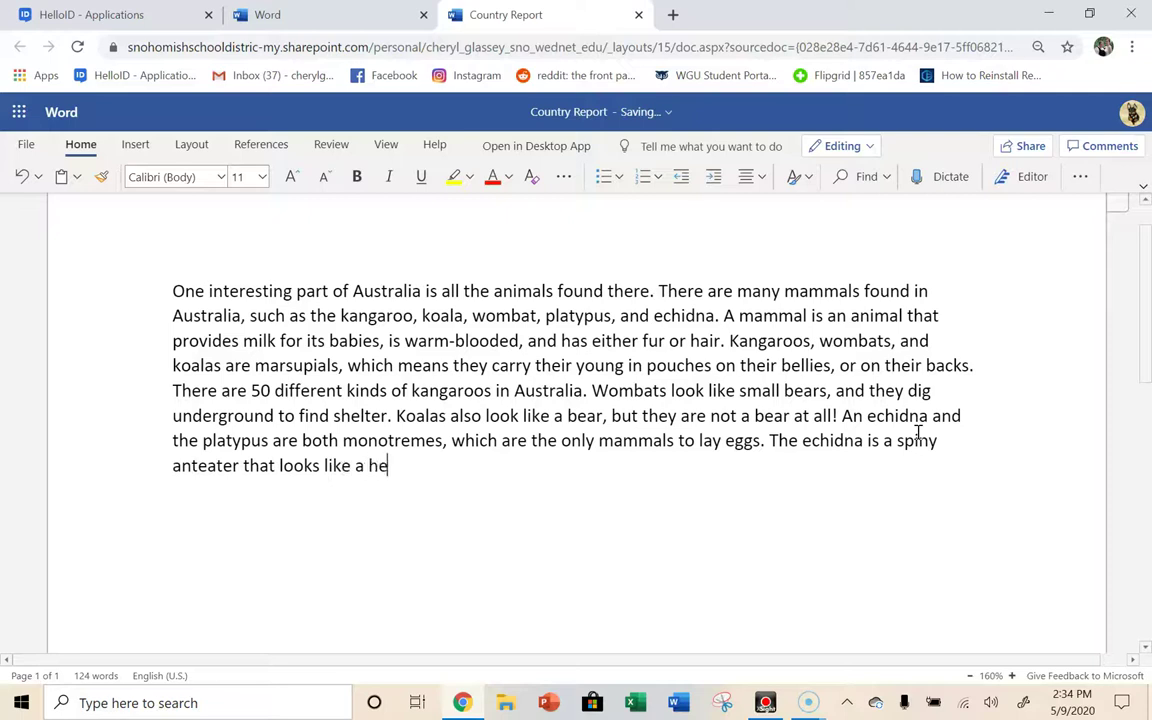
pyautogui.write('dgehog. Their s')
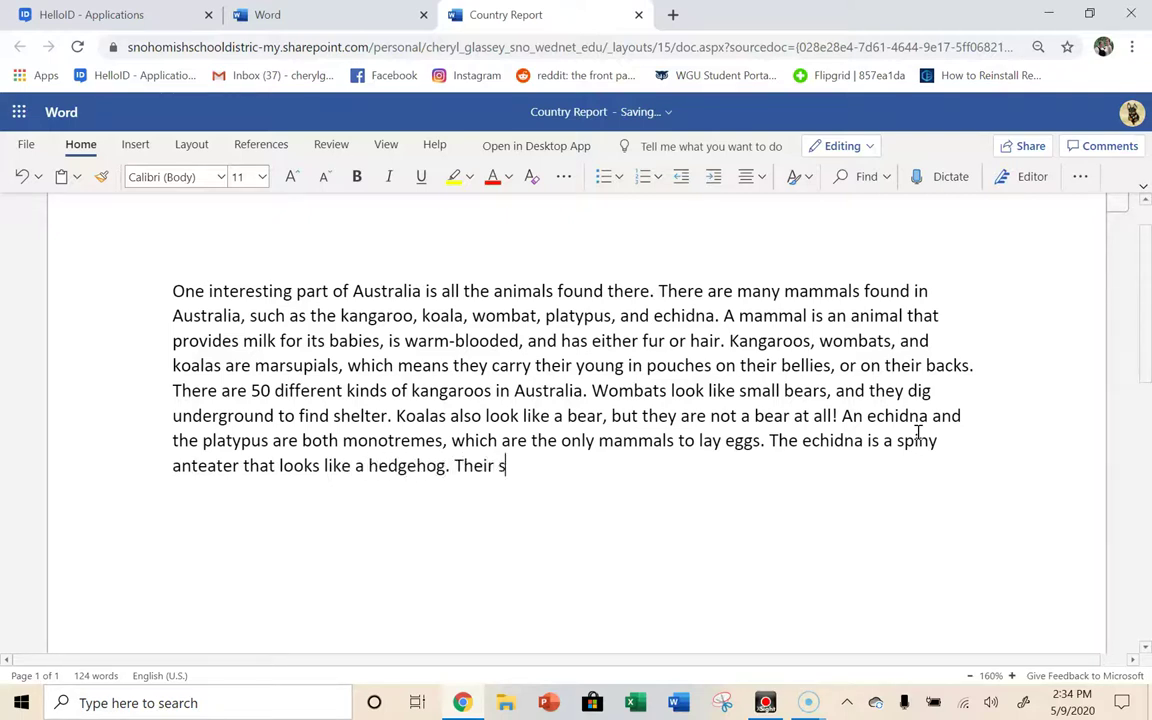
pyautogui.write('pines help them ')
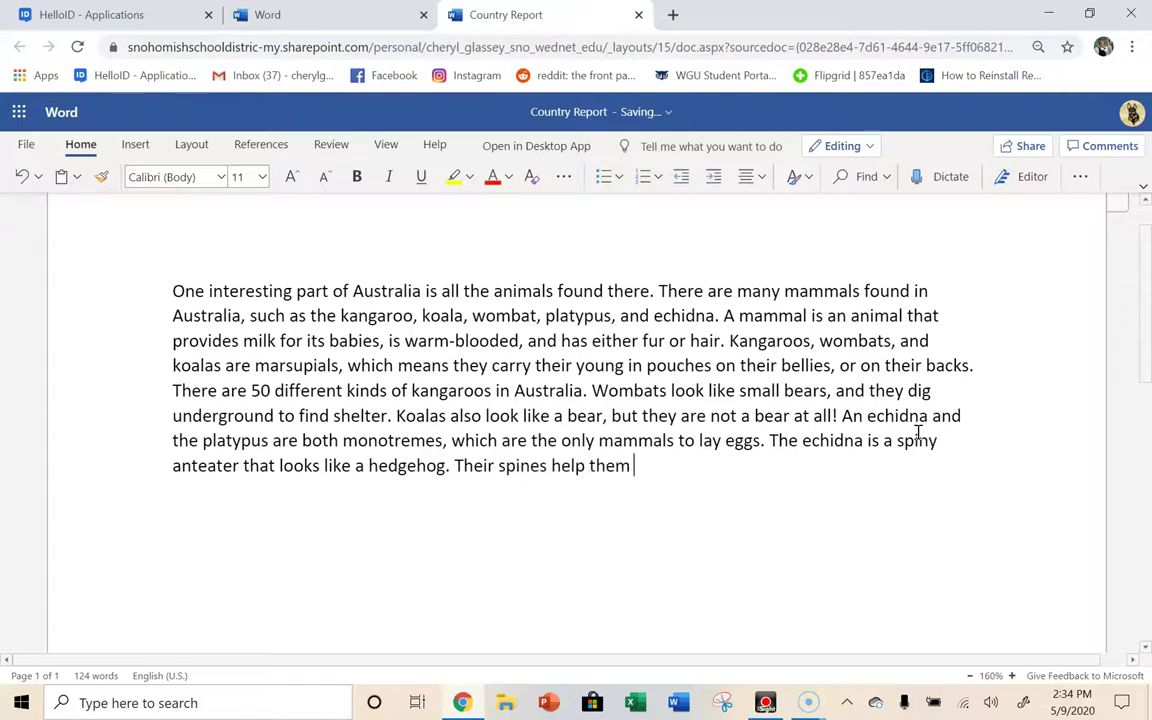
pyautogui.write('live a long time')
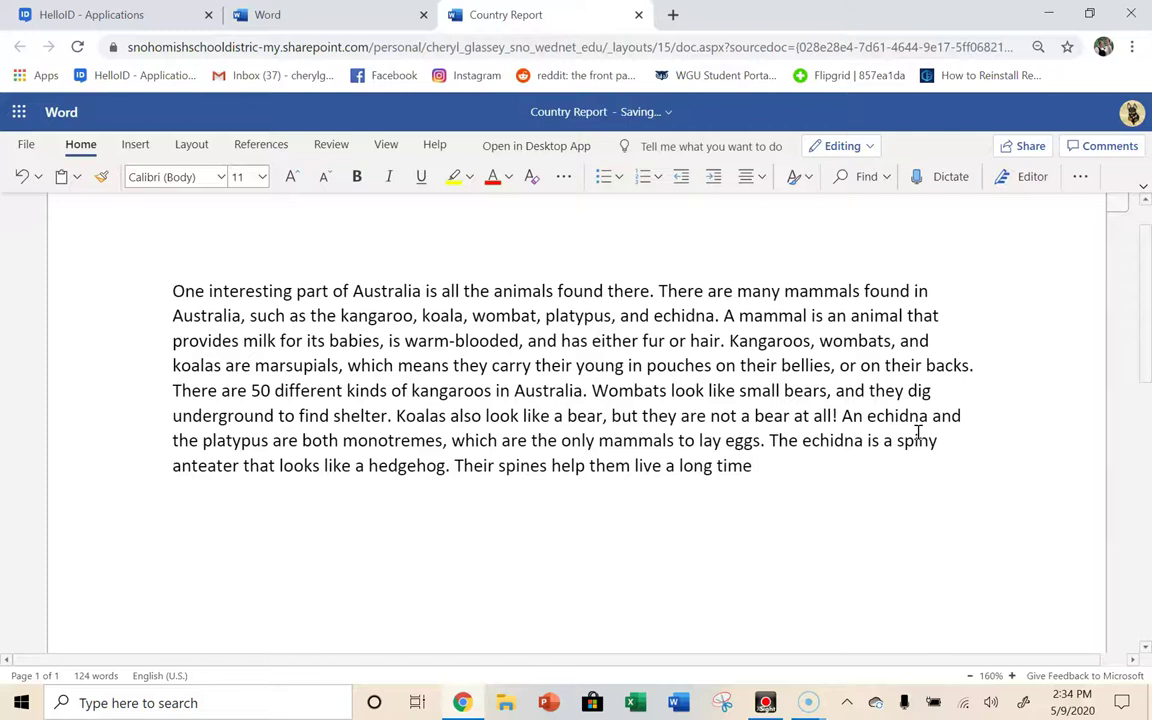
# Add the sentence "The platypus looks made up, because it has a duck-bill and a beaver tail.".
pyautogui.write('. The platypus lo')
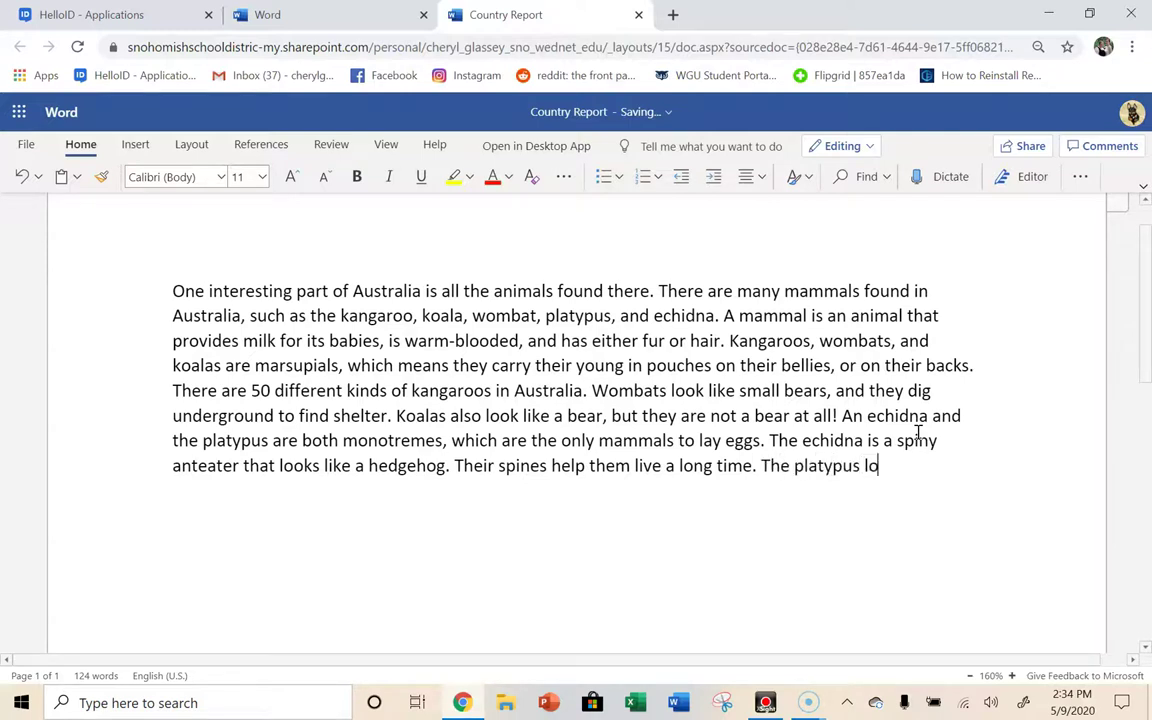
pyautogui.write('oks made up, because it has ')
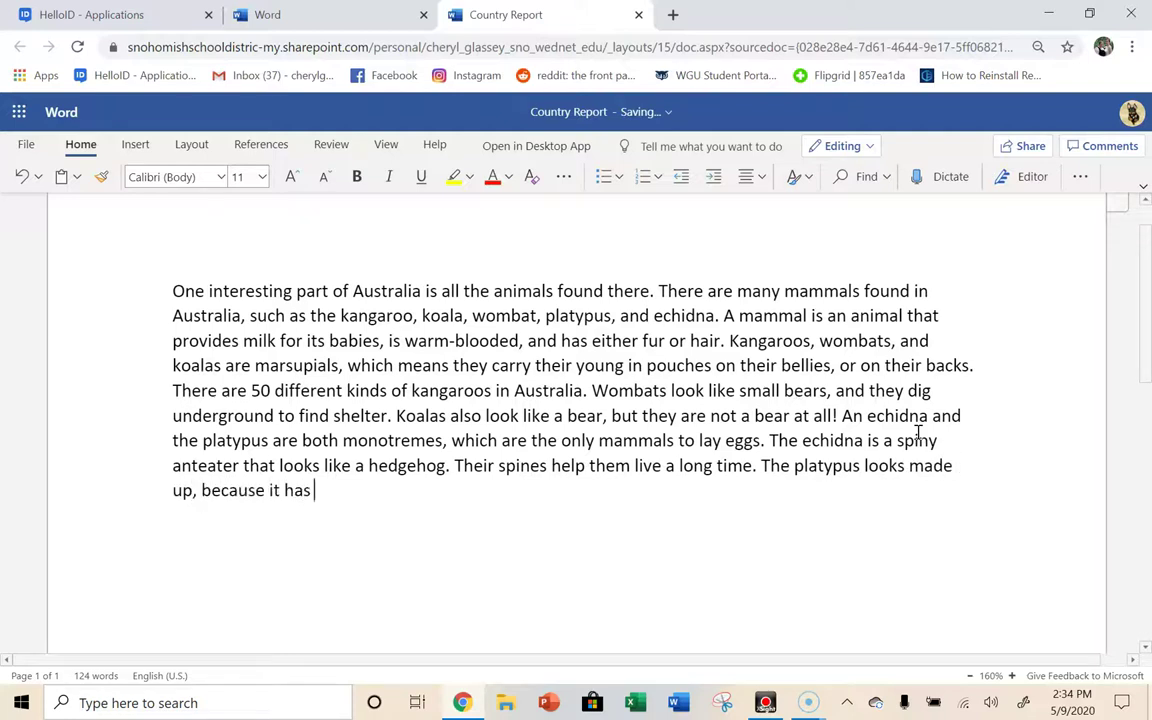
pyautogui.write('a duch')
pyautogui.write('-bill and a beaver tail.')
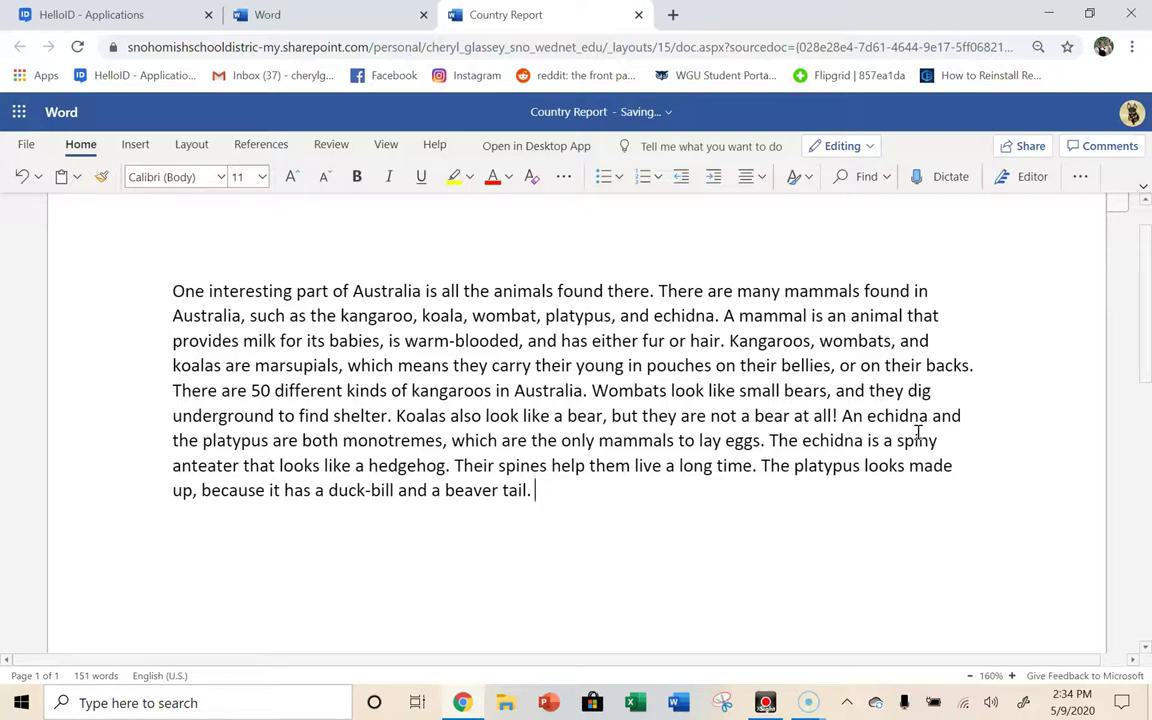
# Check the bird notes in xSight HD Viewer and, back in Word Online, add "Another type of animal found in Australia is a bird.".
pyautogui.click(1048, 13)
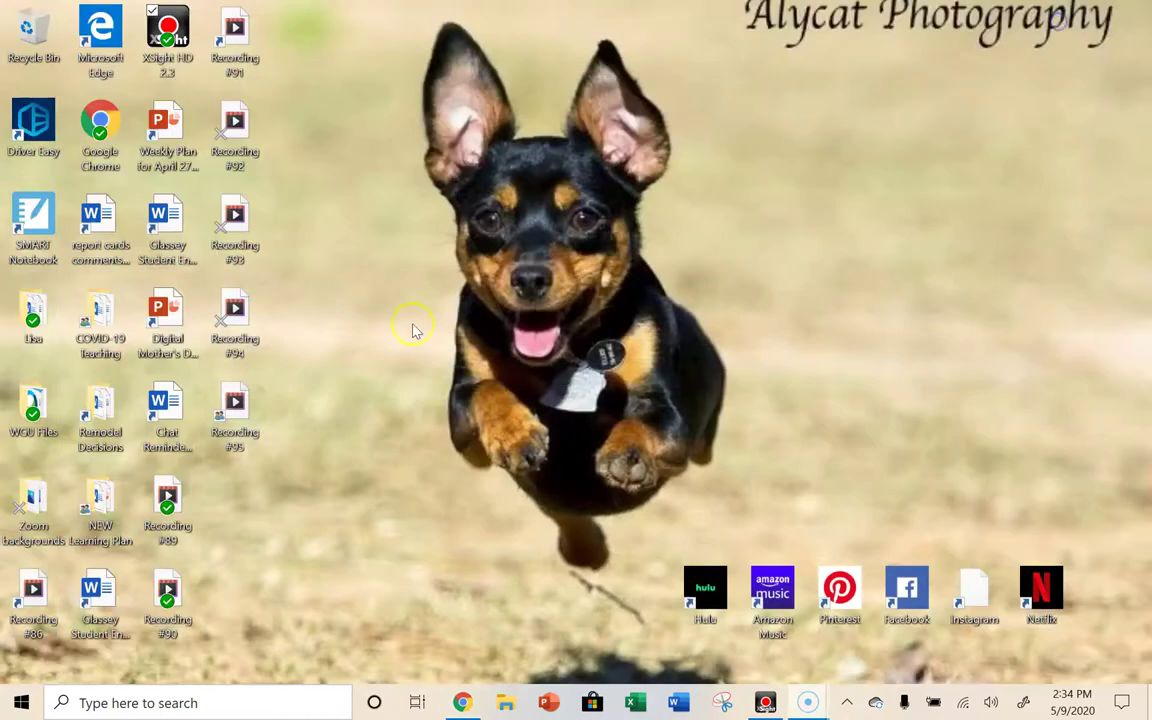
pyautogui.click(765, 703)
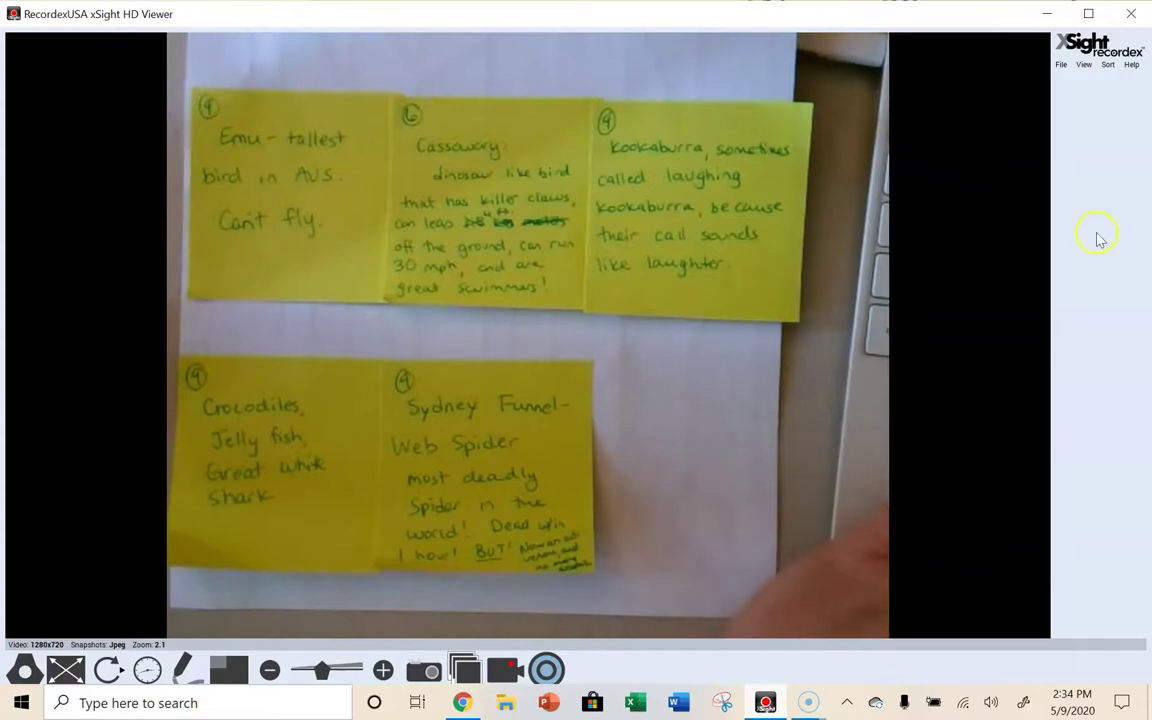
pyautogui.click(1045, 13)
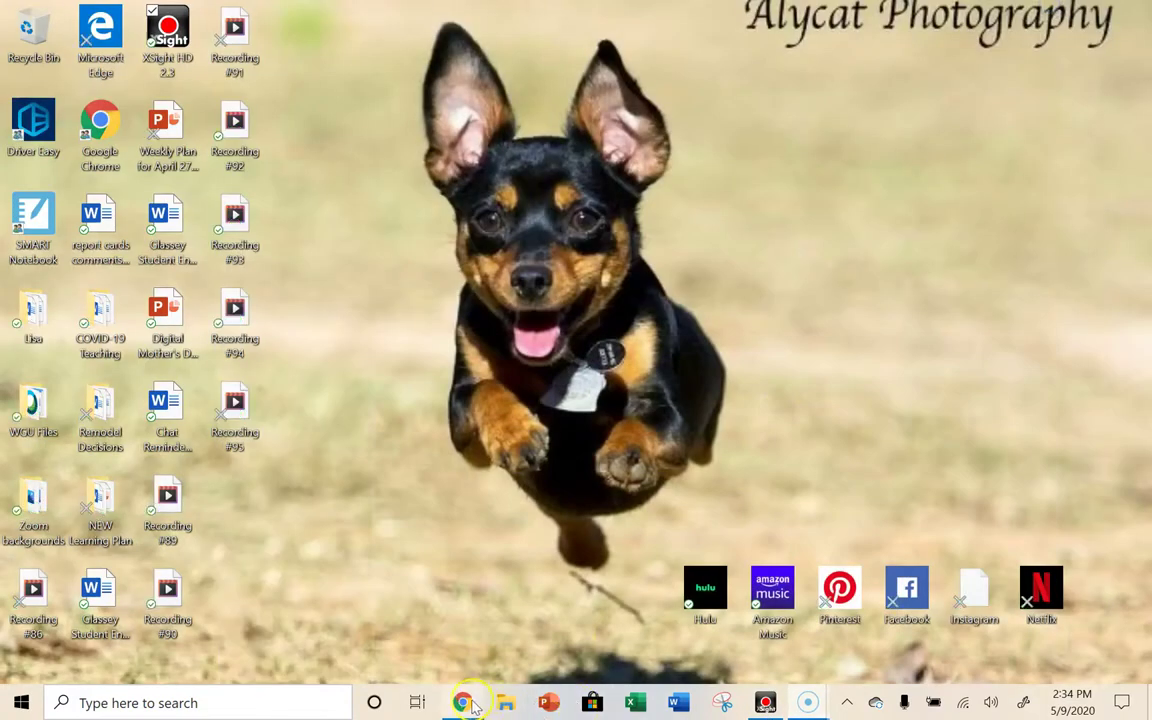
pyautogui.click(461, 703)
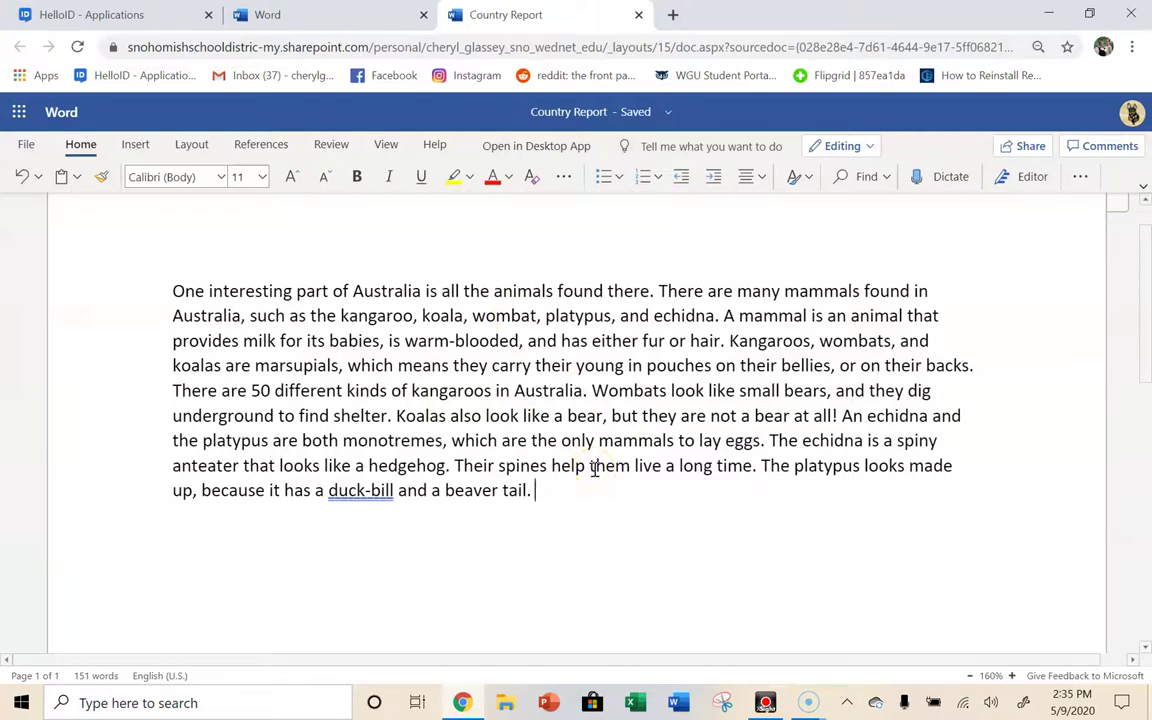
pyautogui.write('Another ty')
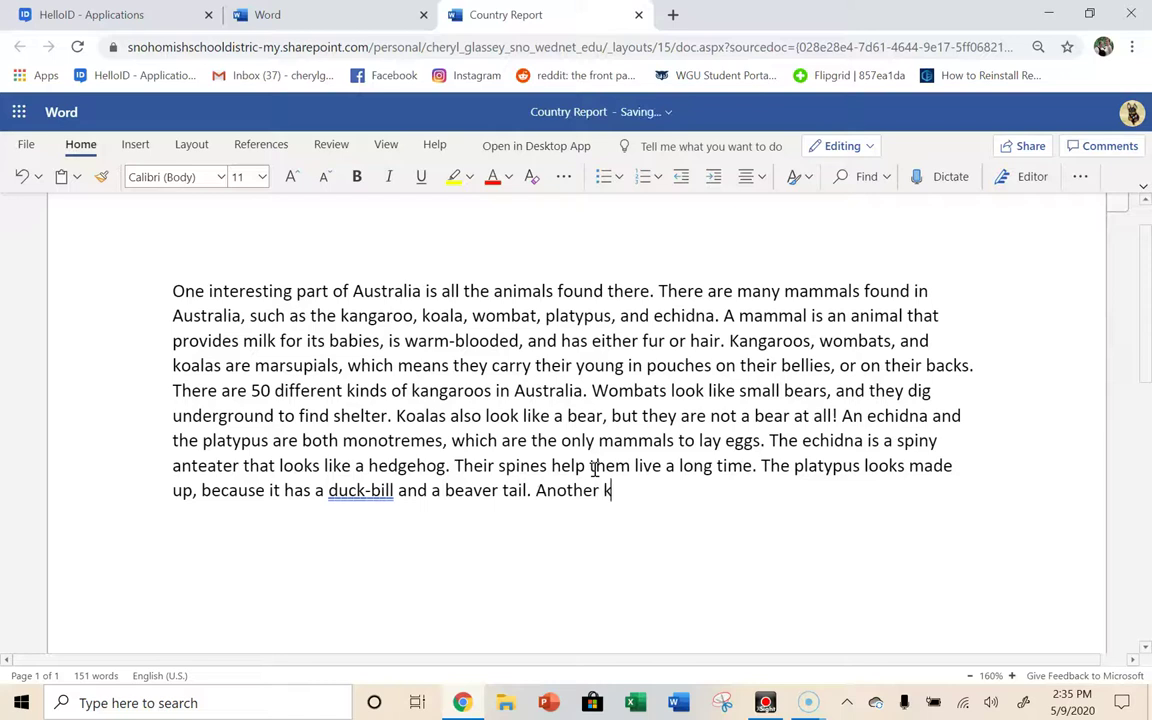
pyautogui.write('pe of animal ')
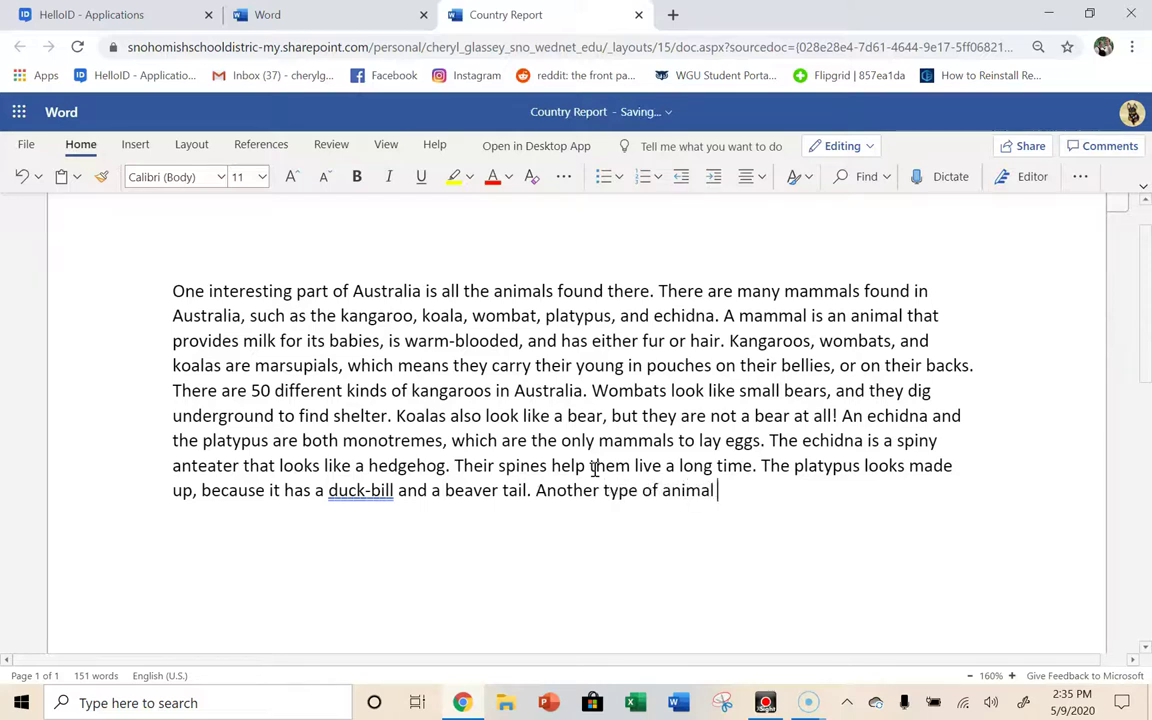
pyautogui.write('found in Austral')
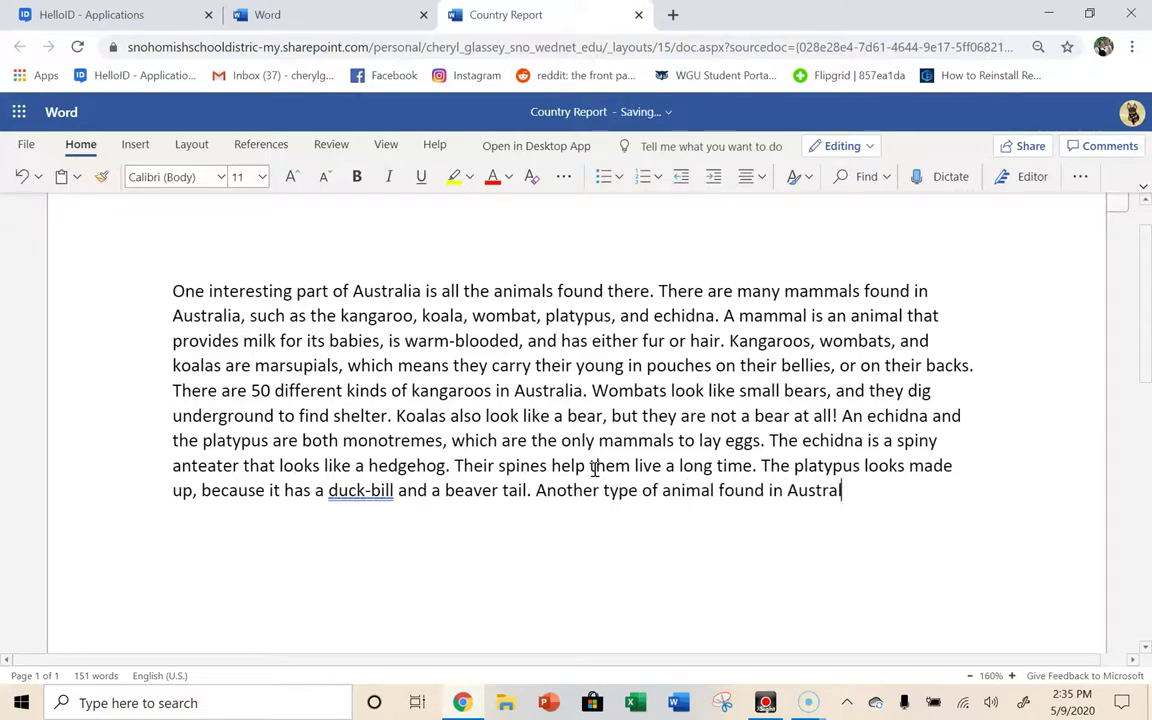
pyautogui.write('ia is a bird.')
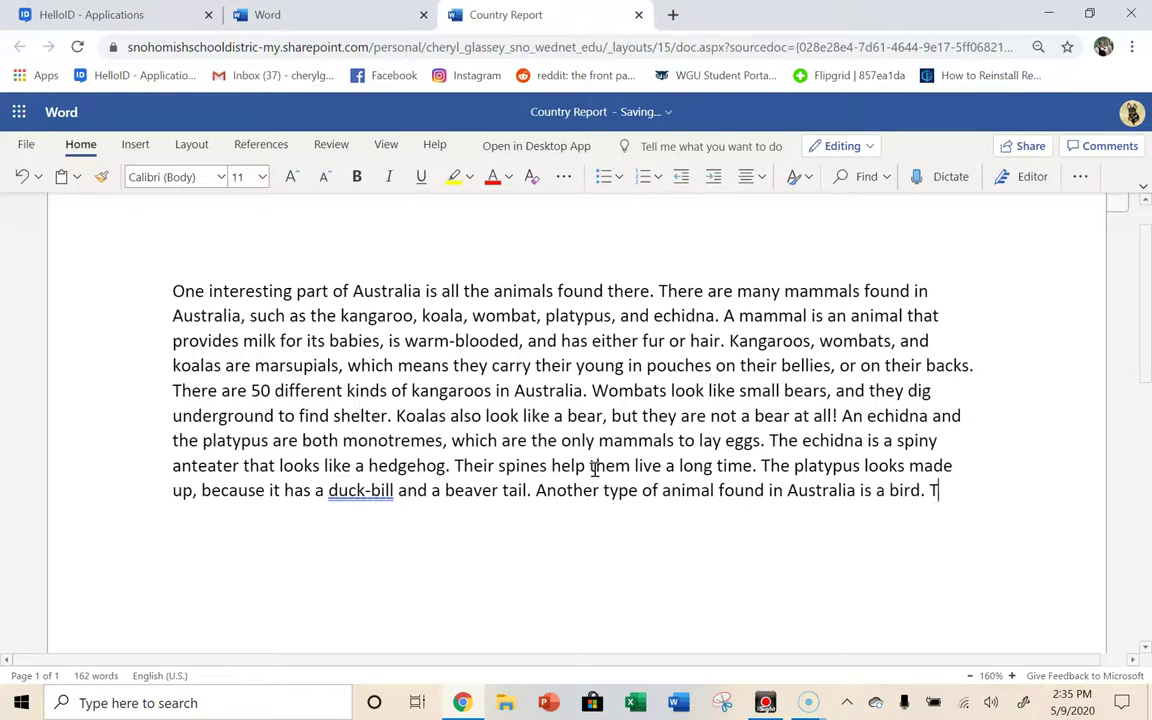
# Add the sentence "The emu is the tallest bird in Australia, but it cannot fly.".
pyautogui.write('The emu')
pyautogui.write(' is the ta')
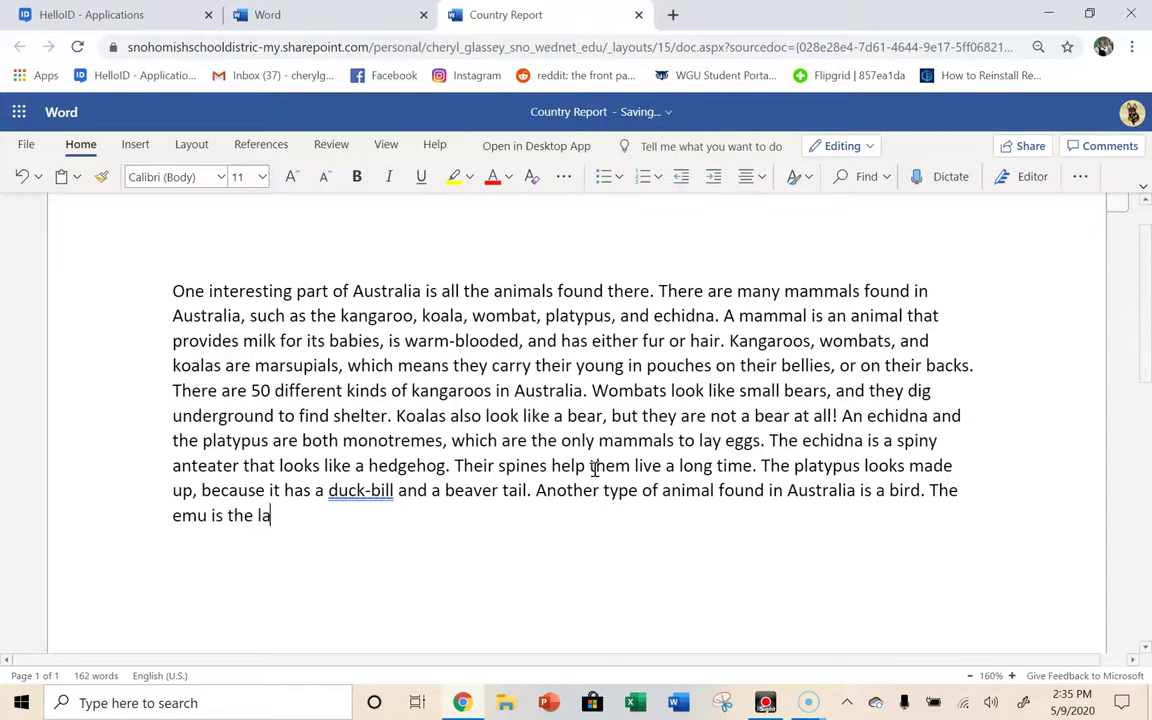
pyautogui.write('lled ')
pyautogui.write('st br')
pyautogui.write('rd in Austral')
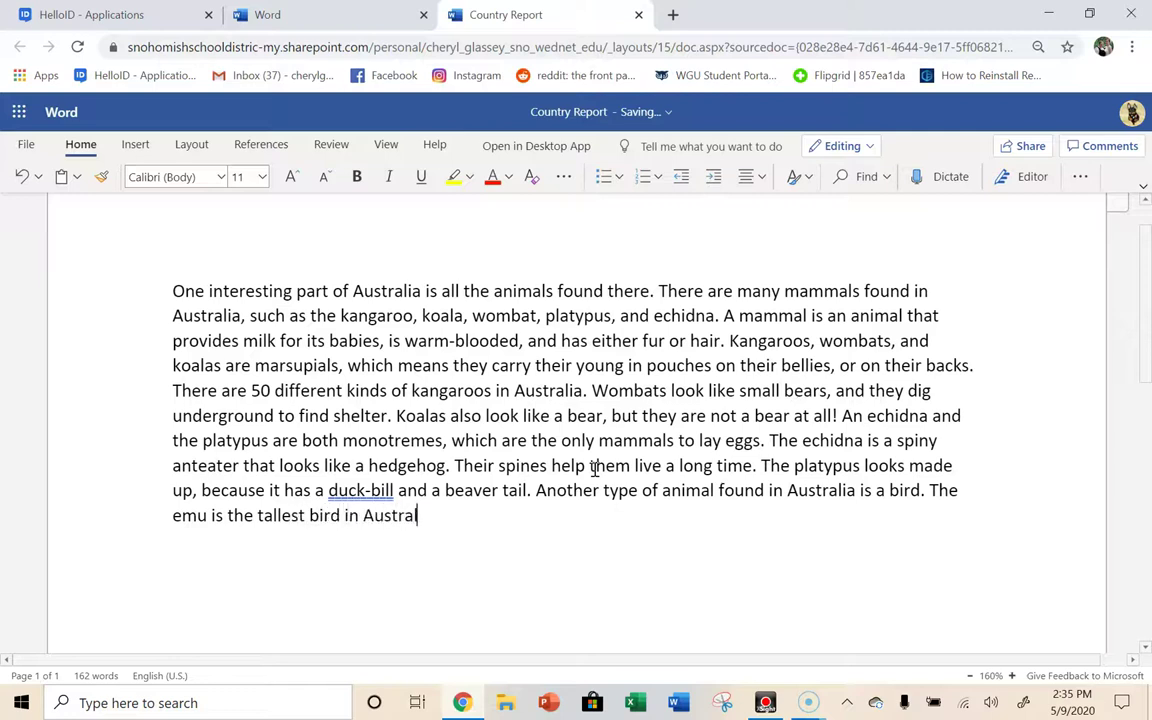
pyautogui.write('ia, but it cannot fly. A')
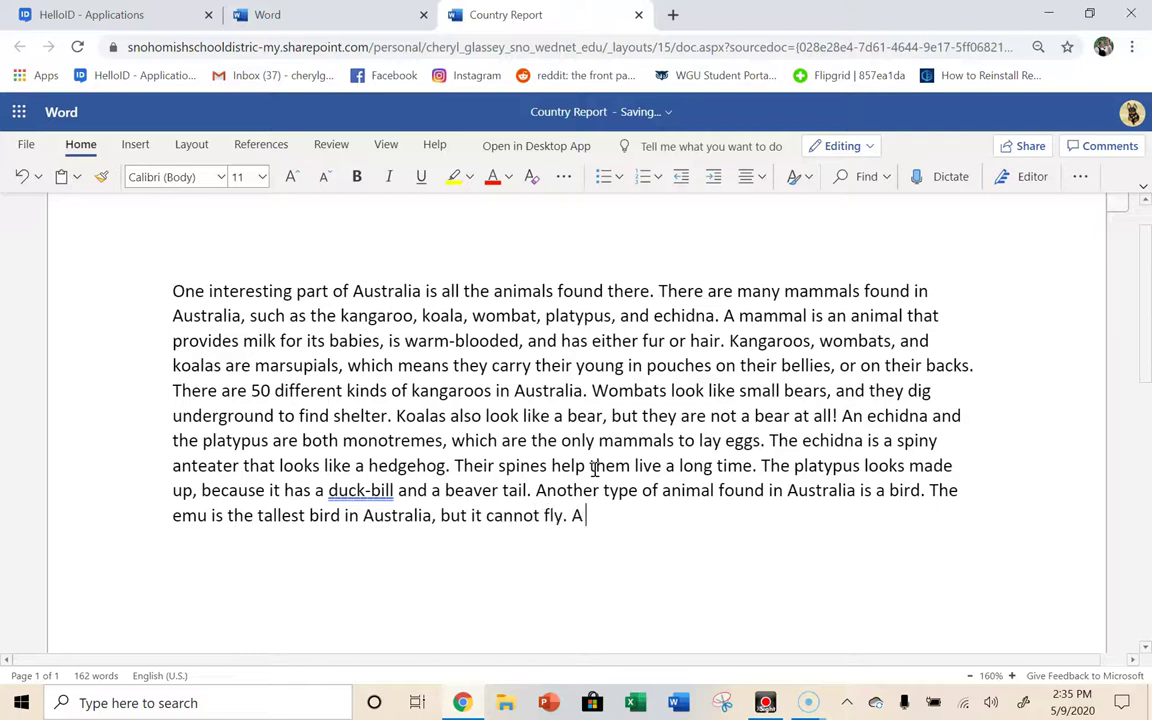
# Add "A cassowary is a dinosaur-like bird that has killer claws, can leap 4 feet in the air, can run 30 mph, and is a great swimmer!".
pyautogui.write(' cassowary ')
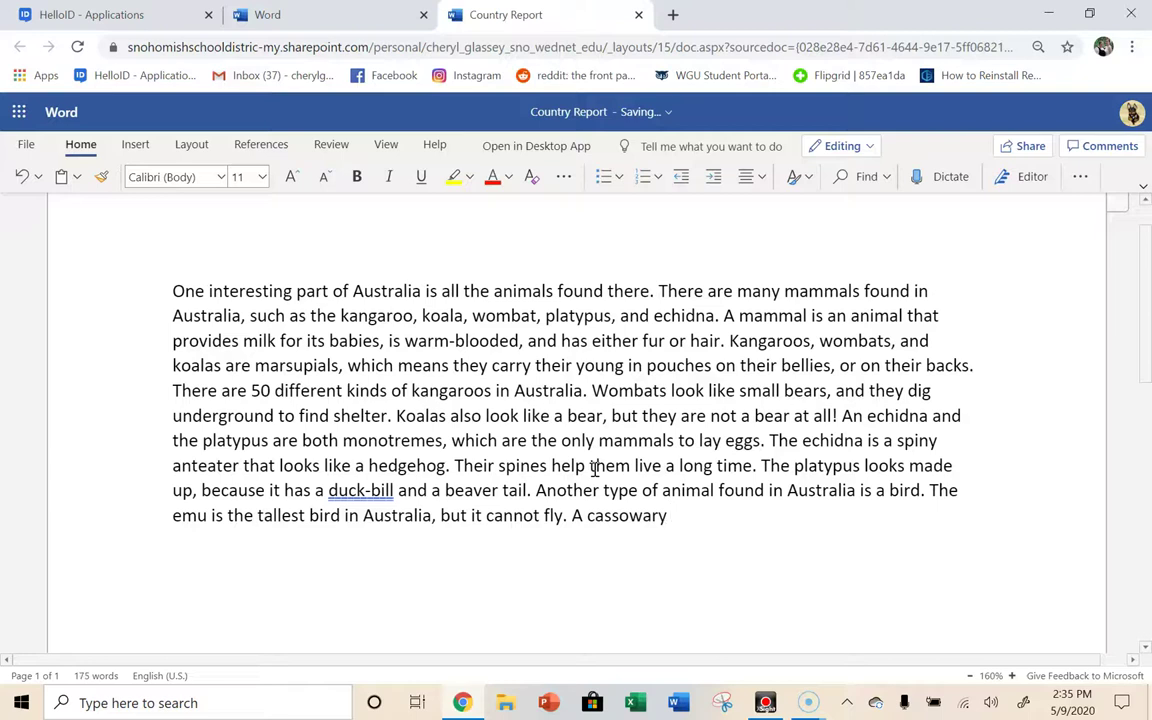
pyautogui.write('is a dinosaur-like bird that has killer claw')
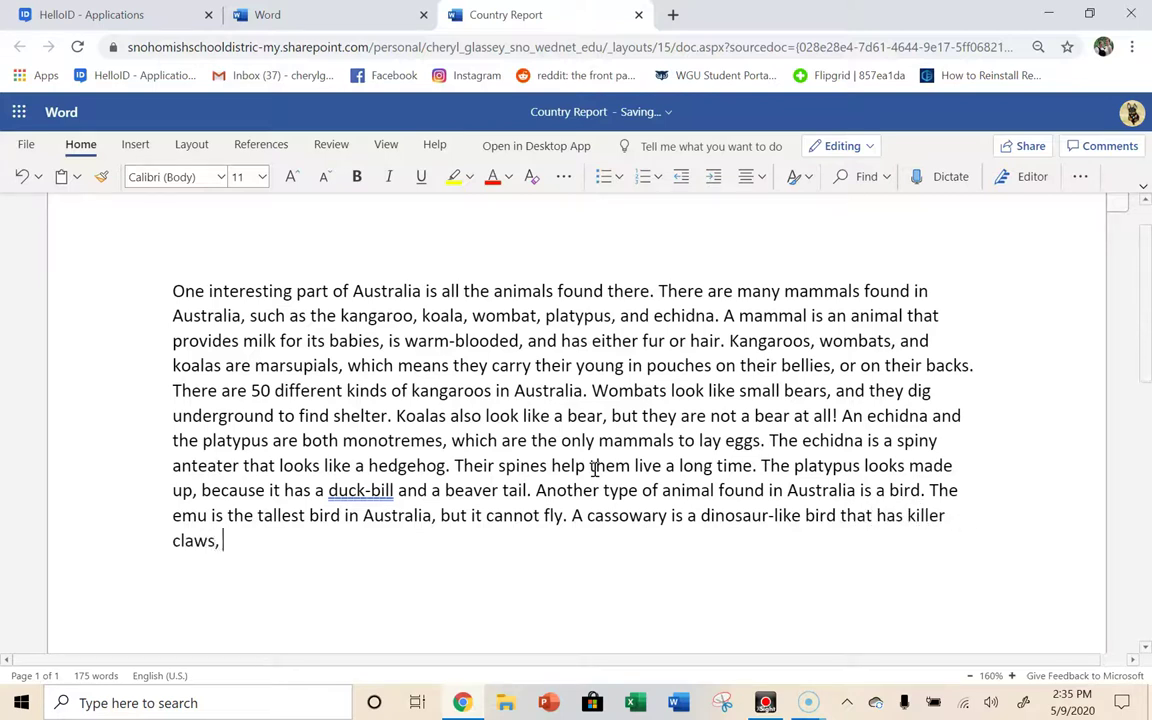
pyautogui.write('s, a')
pyautogui.press('BackSpace')
pyautogui.write('can leap 4')
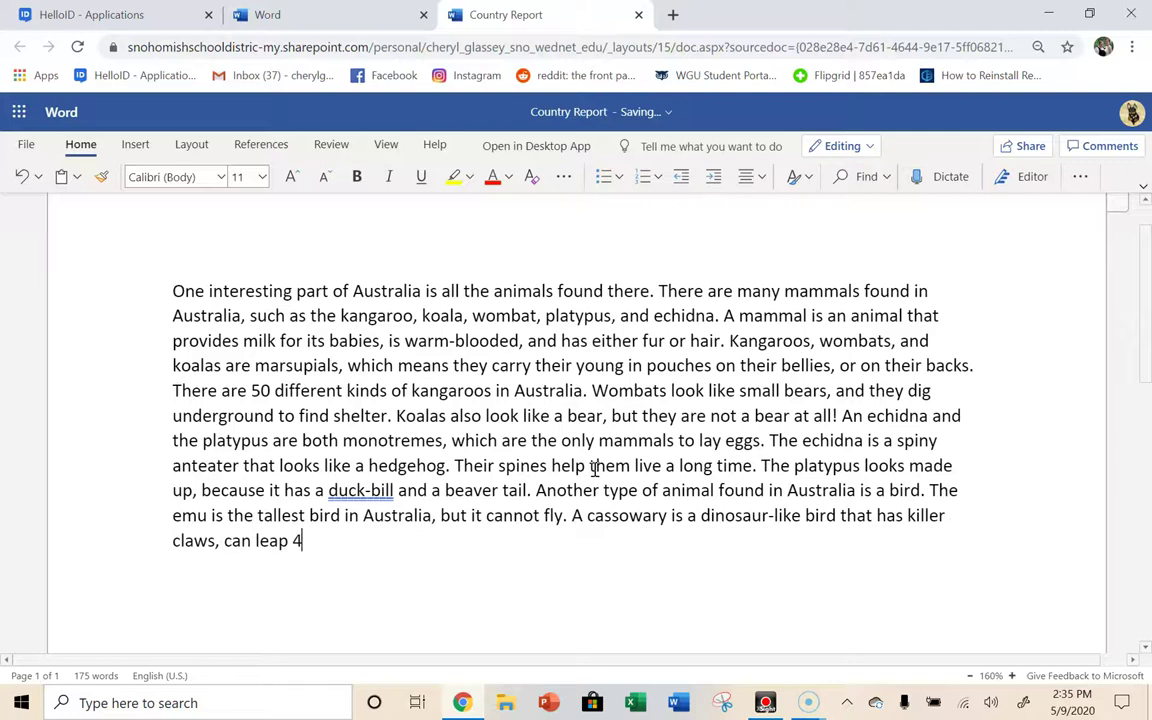
pyautogui.write(' feet in the ')
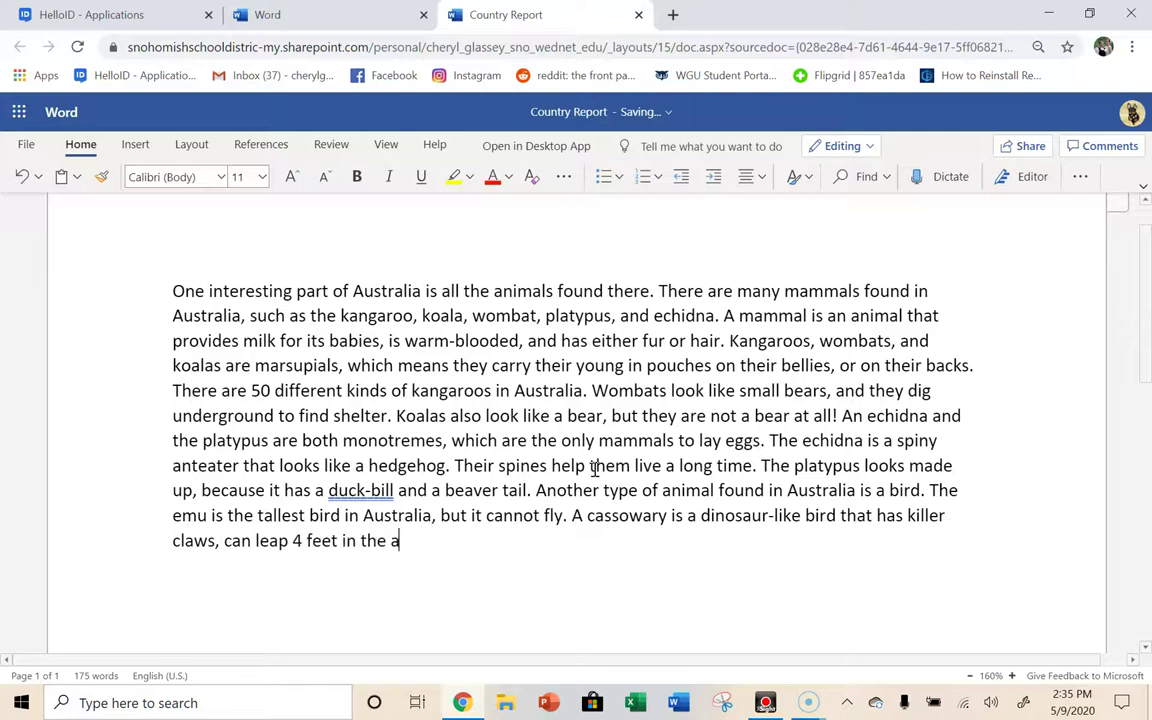
pyautogui.write('air')
pyautogui.press('BackSpace')
pyautogui.write('ir,')
pyautogui.write('a')
pyautogui.press('BackSpace')
pyautogui.write('n run 30 mp')
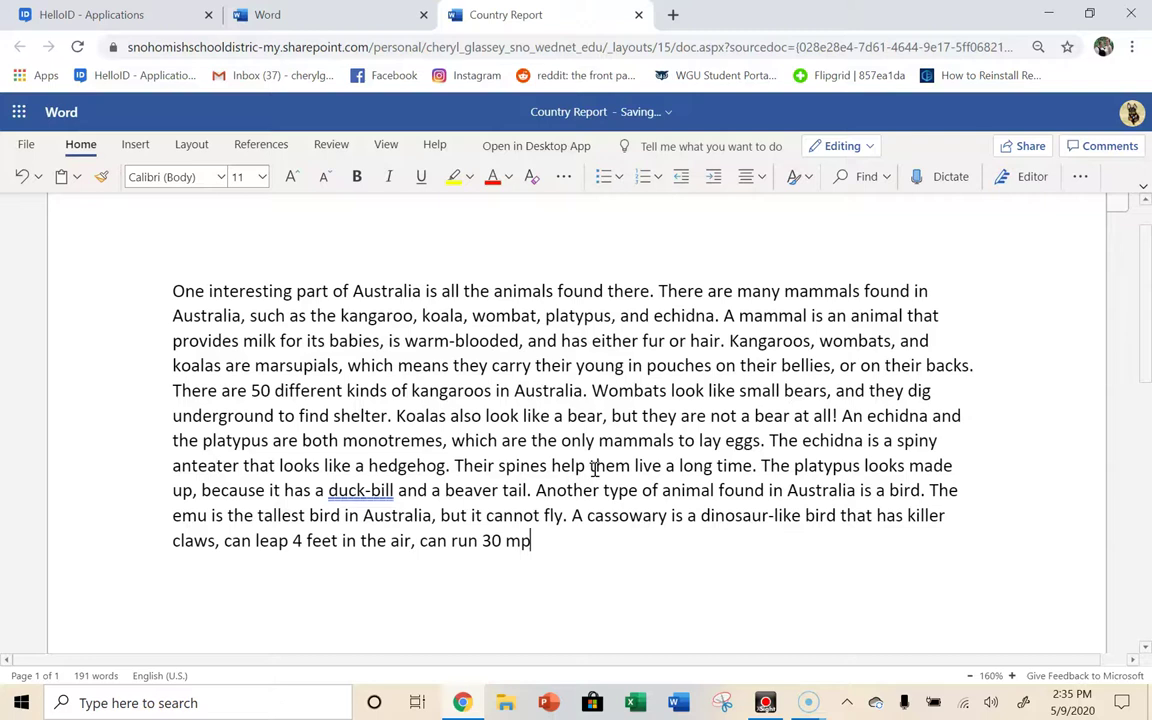
pyautogui.write('h, and is a great')
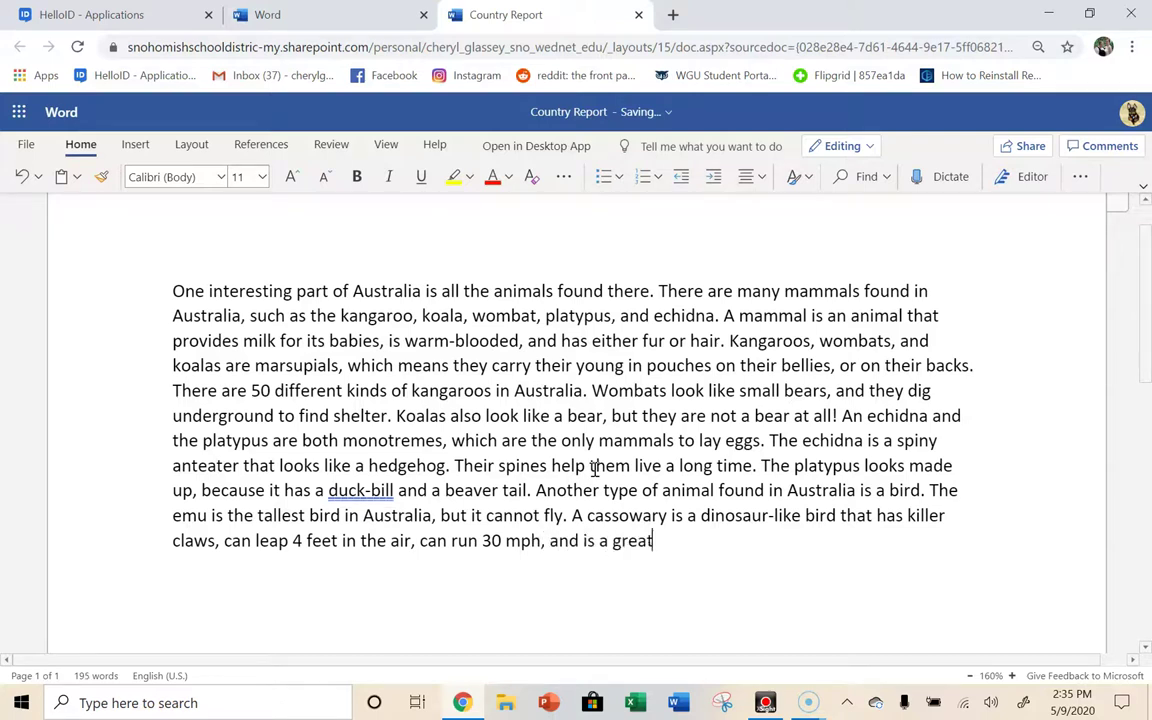
pyautogui.write(' swimmer! ')
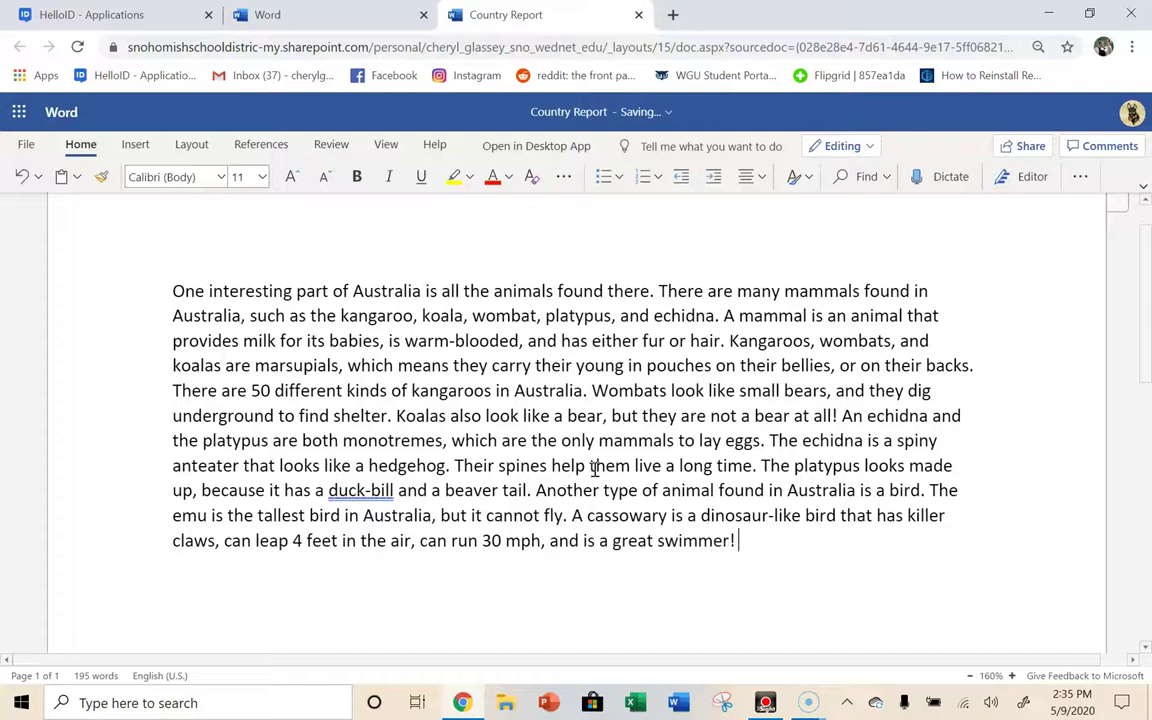
# Add "Although, they cannot fly. Finally, the kookaburra is sometimes called the laughing kookaburra because their call sounds like laughter.".
pyautogui.write('Although, th')
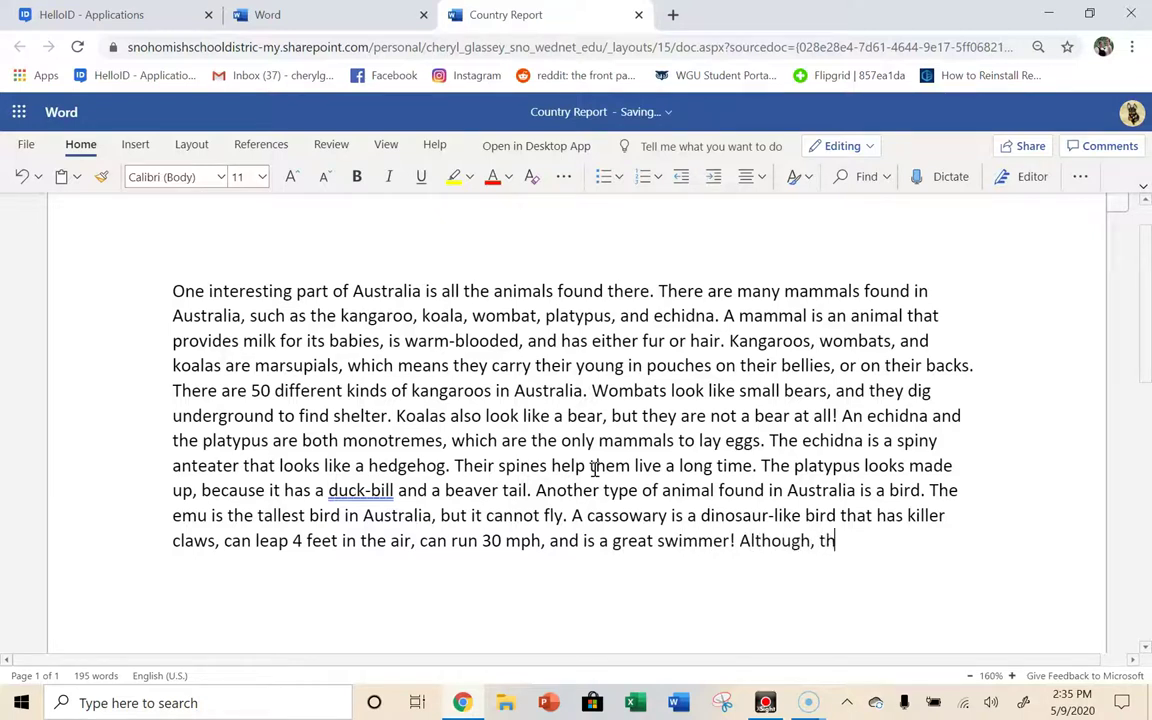
pyautogui.write('ey cannot fly. ')
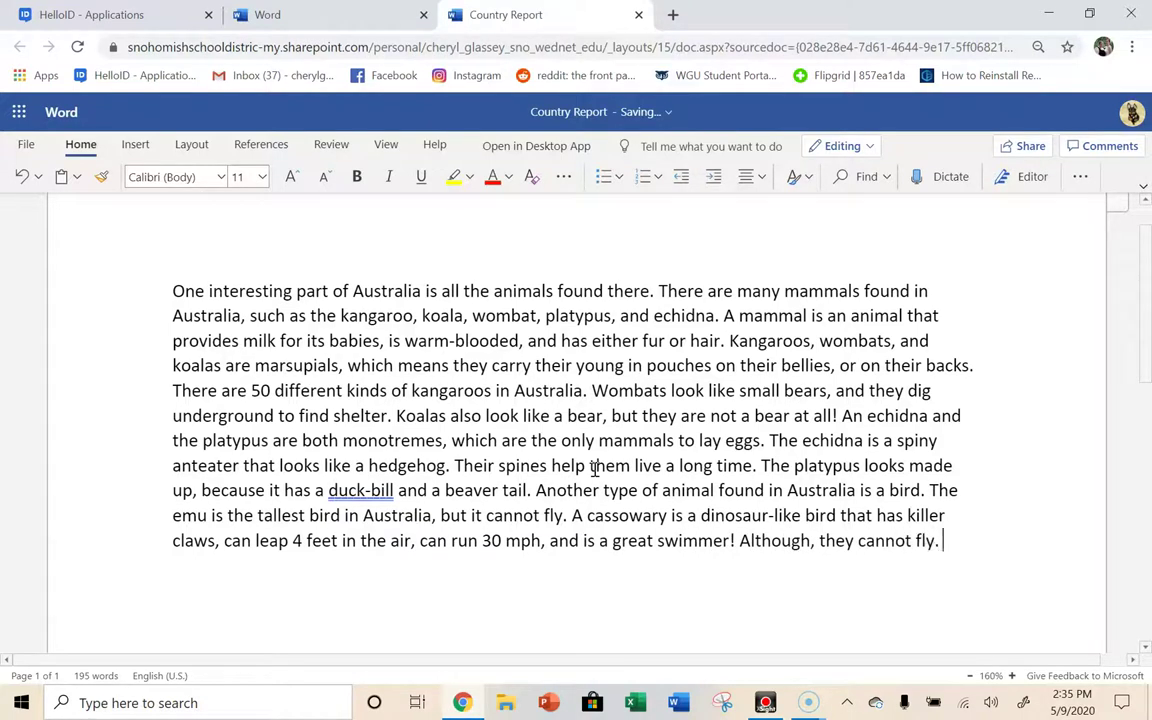
pyautogui.write('Finally, the kookaburra is something')
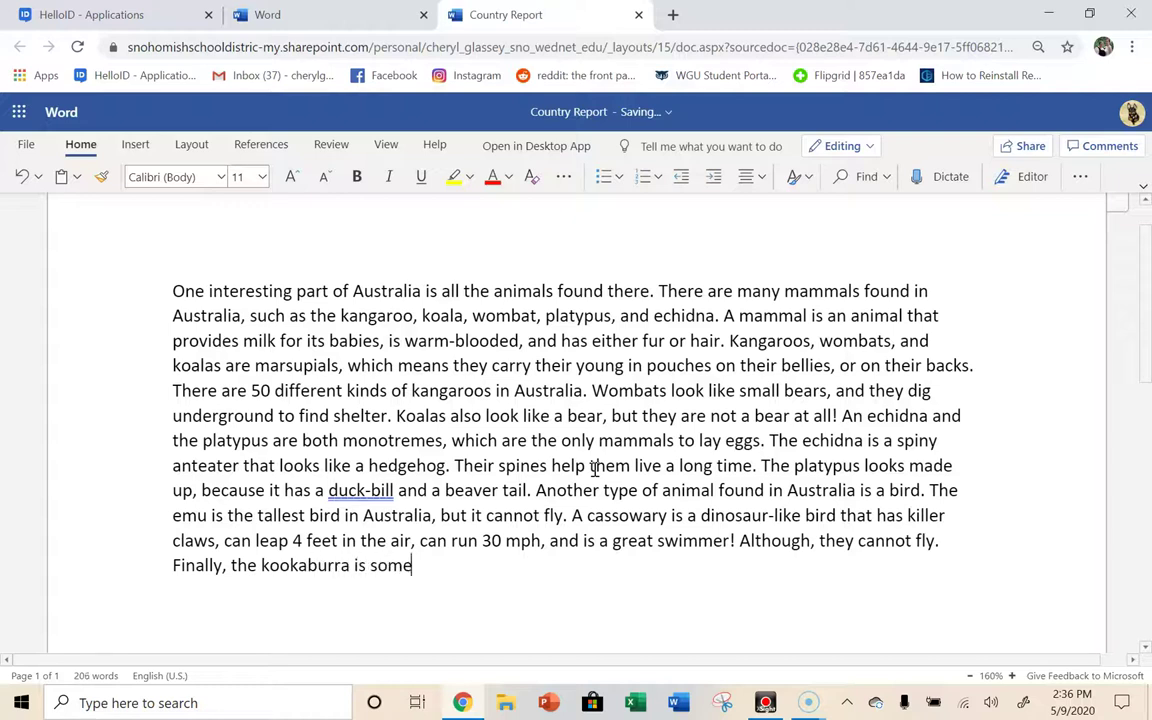
pyautogui.press('BackSpace')
pyautogui.press('BackSpace')
pyautogui.write('imes called the laughing kookaburra because their call sounds like laughter.')
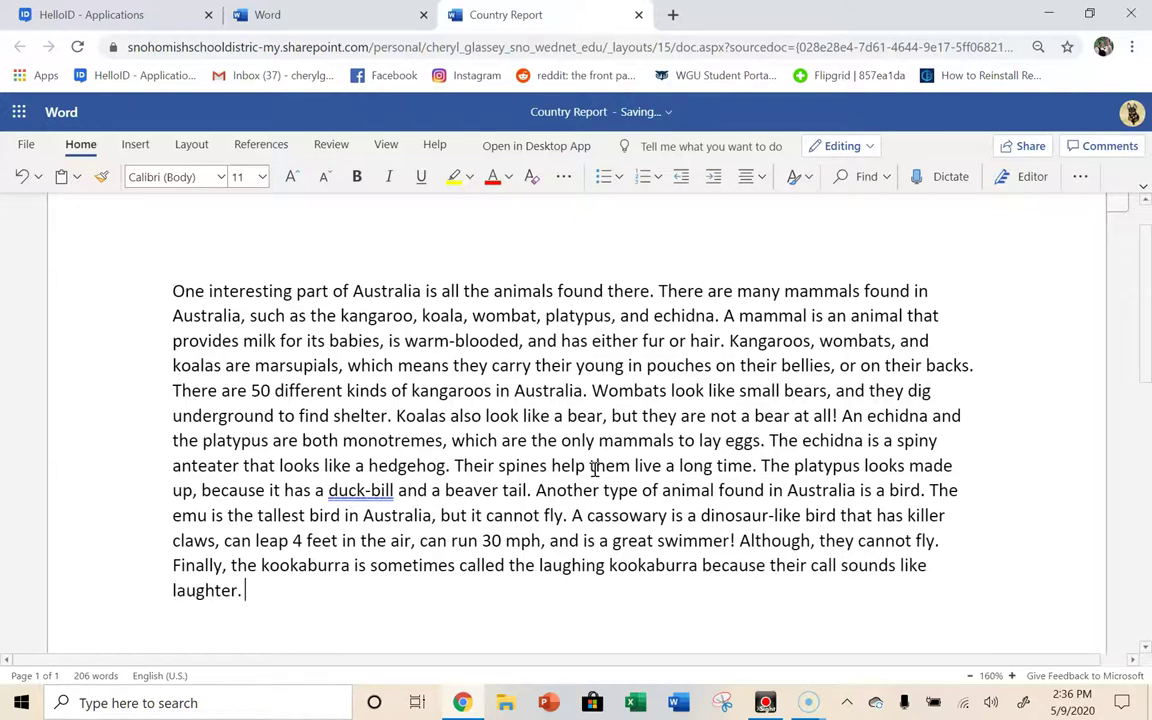
# Remove "Finally," from the start of the kookaburra sentence and capitalize its first word as "The".
pyautogui.moveTo(227, 566); pyautogui.dragTo(163, 563)
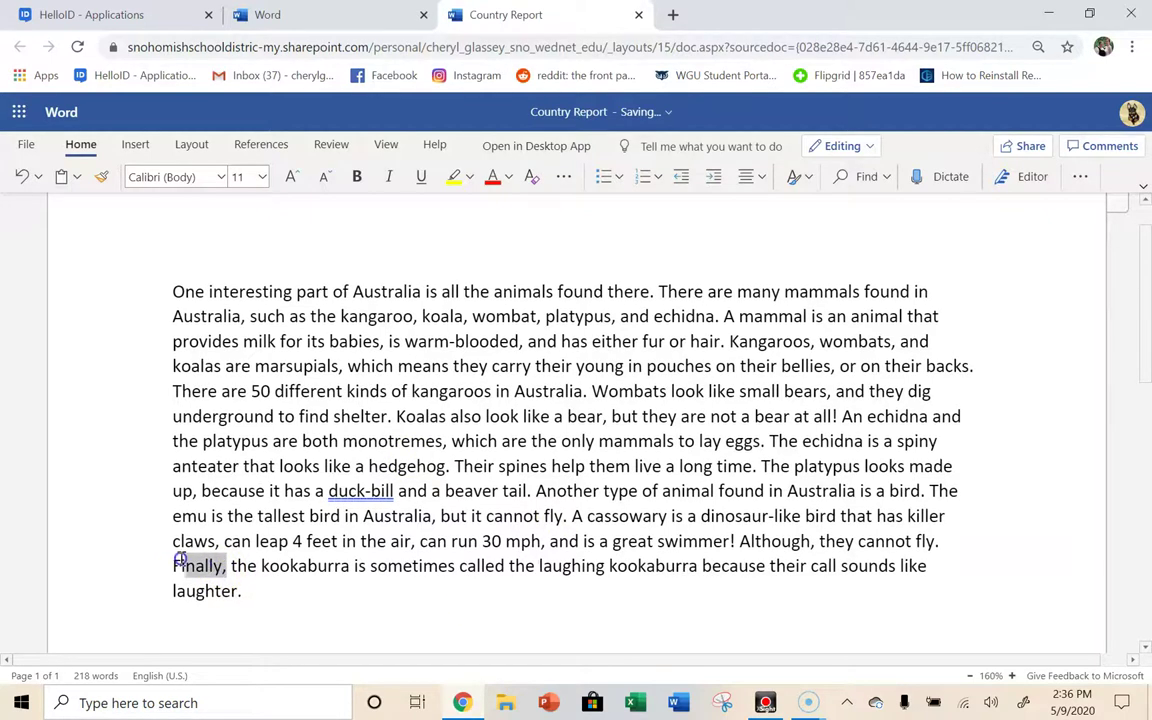
pyautogui.press('BackSpace')
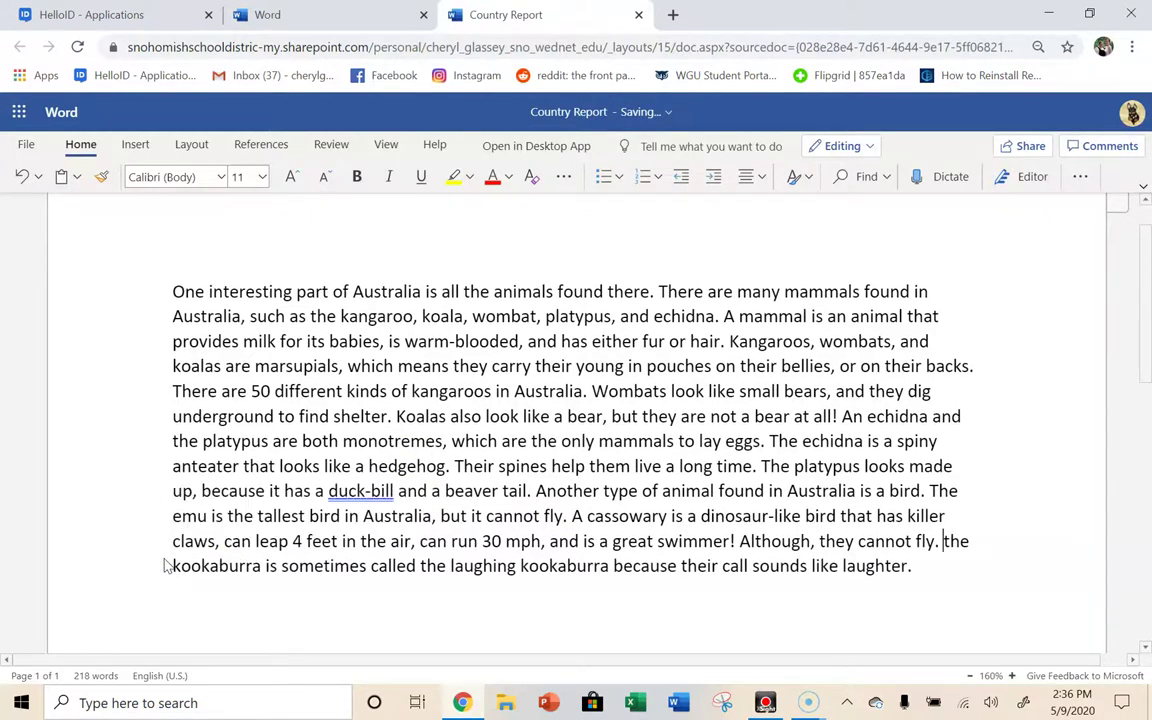
pyautogui.press('Delete')
pyautogui.write('T')
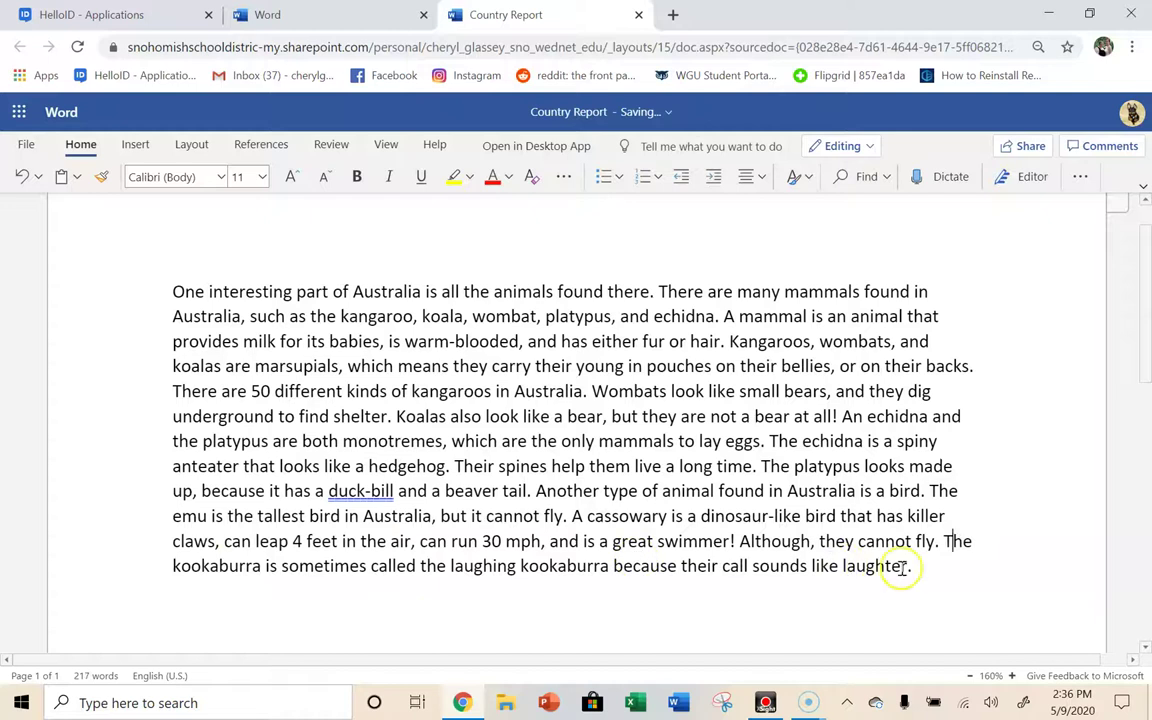
# Add "Finally, there are other types of animals in Australia, such as marine life and insects." at the end of the paragraph.
pyautogui.click(949, 568)
pyautogui.write('Finally, ther')
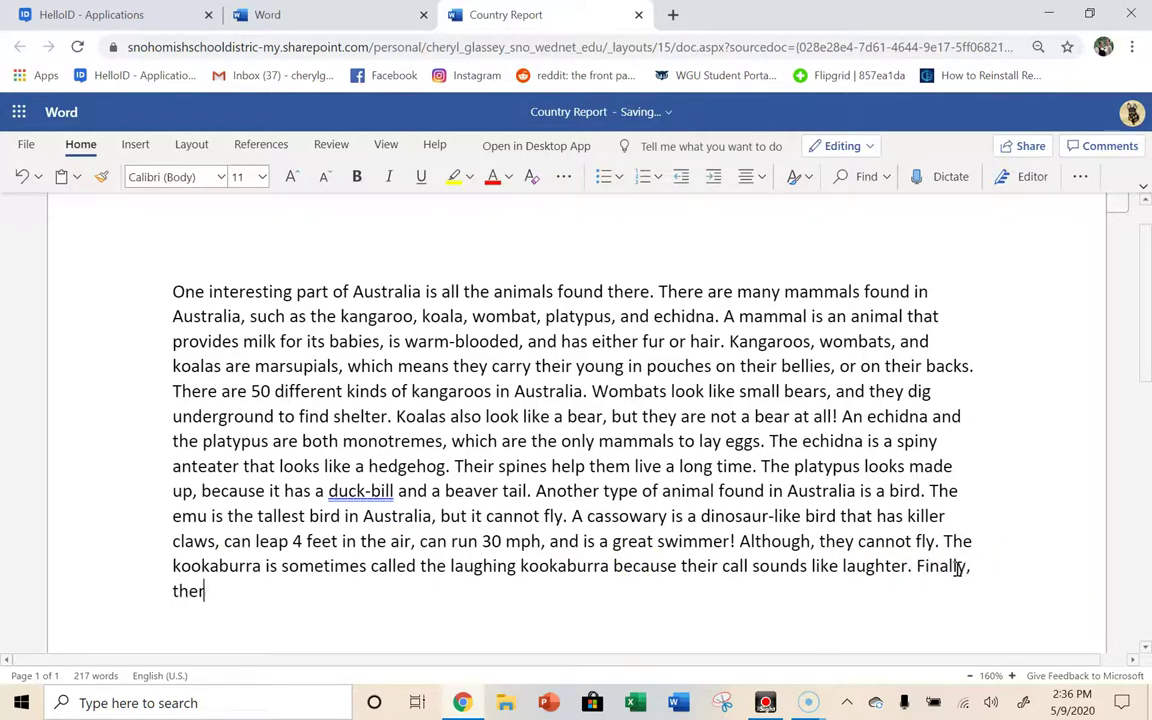
pyautogui.write('e are other type')
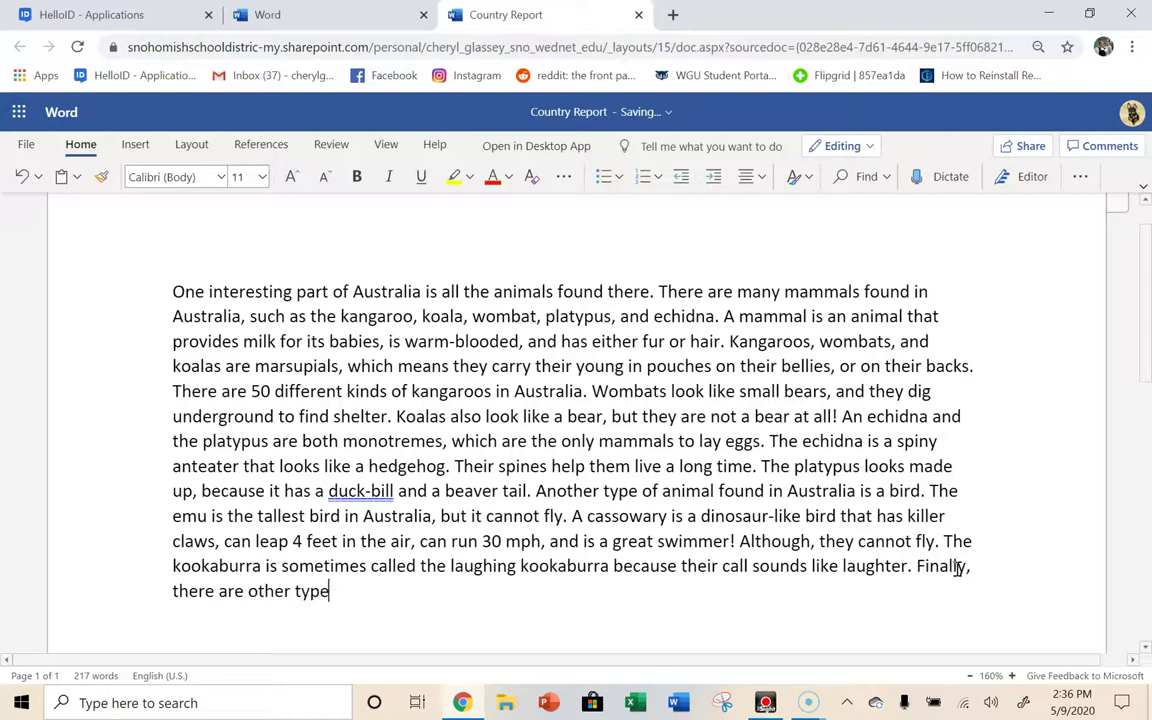
pyautogui.write('s of animals in A')
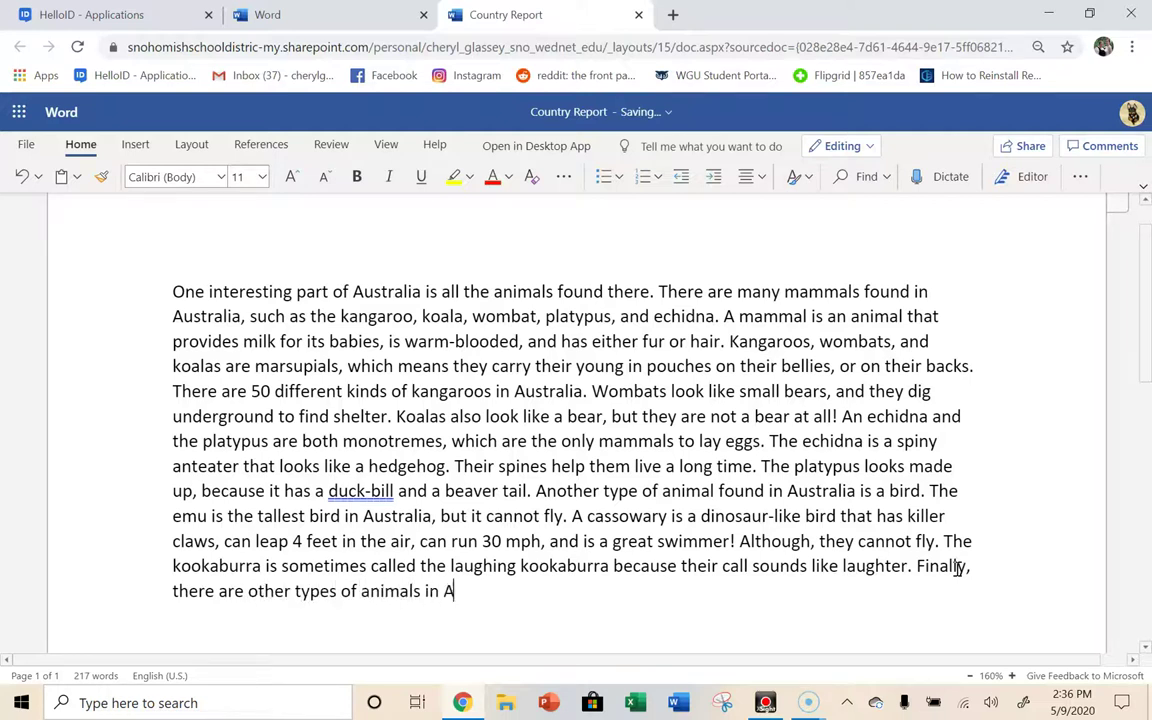
pyautogui.write('ustralia, such as am')
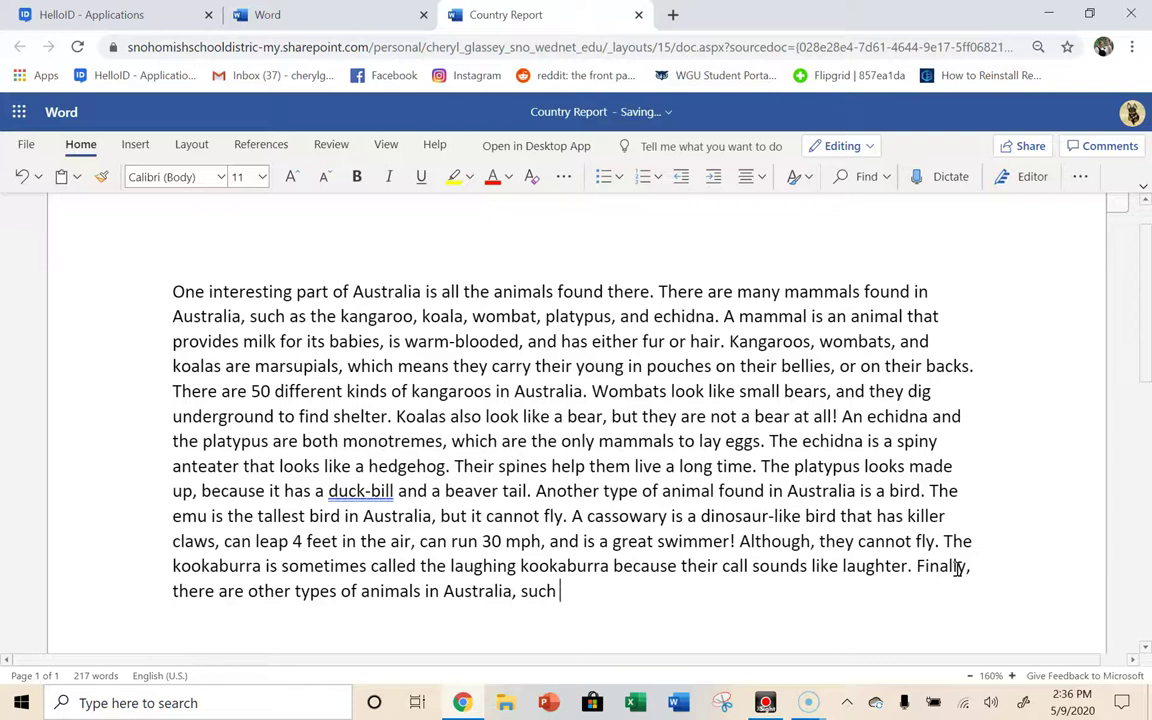
pyautogui.press('BackSpace')
pyautogui.press('BackSpace')
pyautogui.write('marine li')
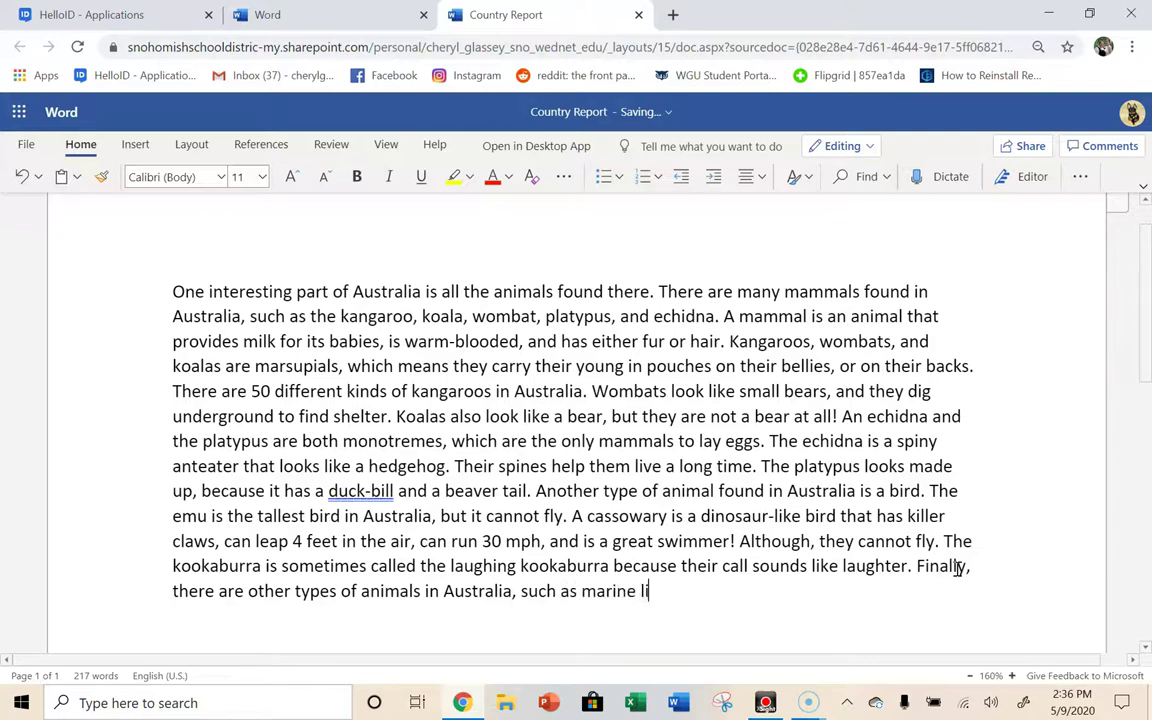
pyautogui.write('fe and insec')
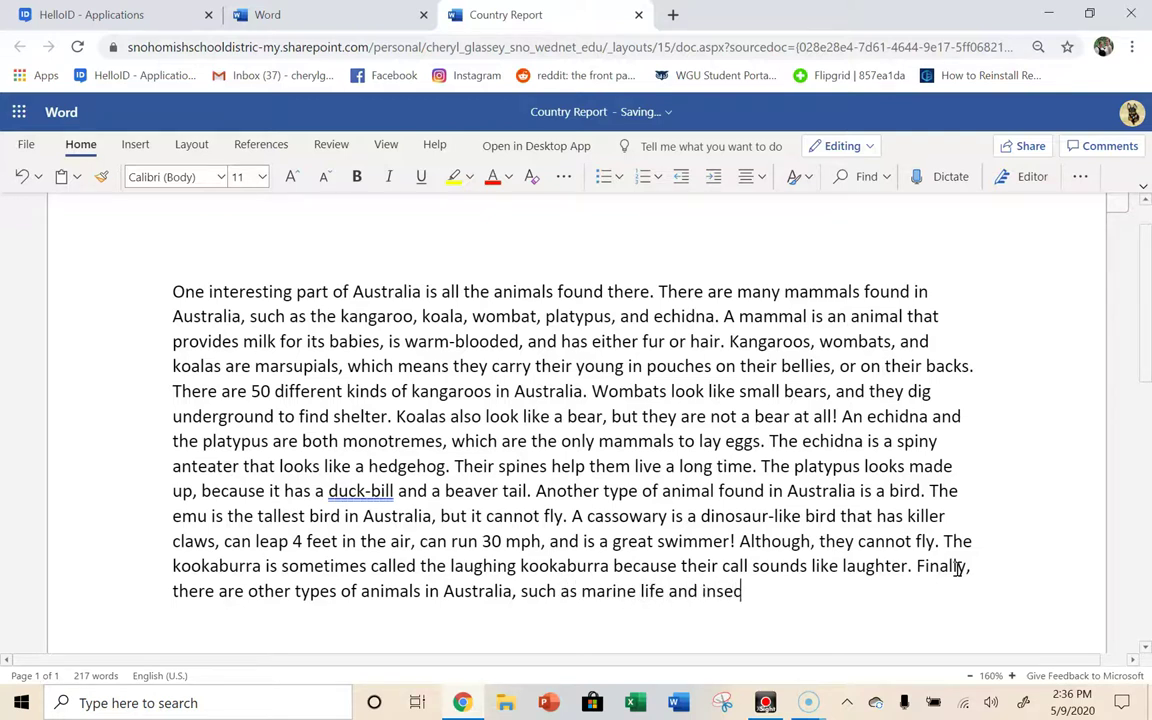
pyautogui.write('ts. Th')
pyautogui.press('BackSpace')
pyautogui.press('BackSpace')
# Add the sentence "Crocodiles, jelly fish, and great white sharks are some animals found in the water.".
pyautogui.write('Crod')
pyautogui.write('odiles, je')
pyautogui.write('lly')
pyautogui.write(' fish, ')
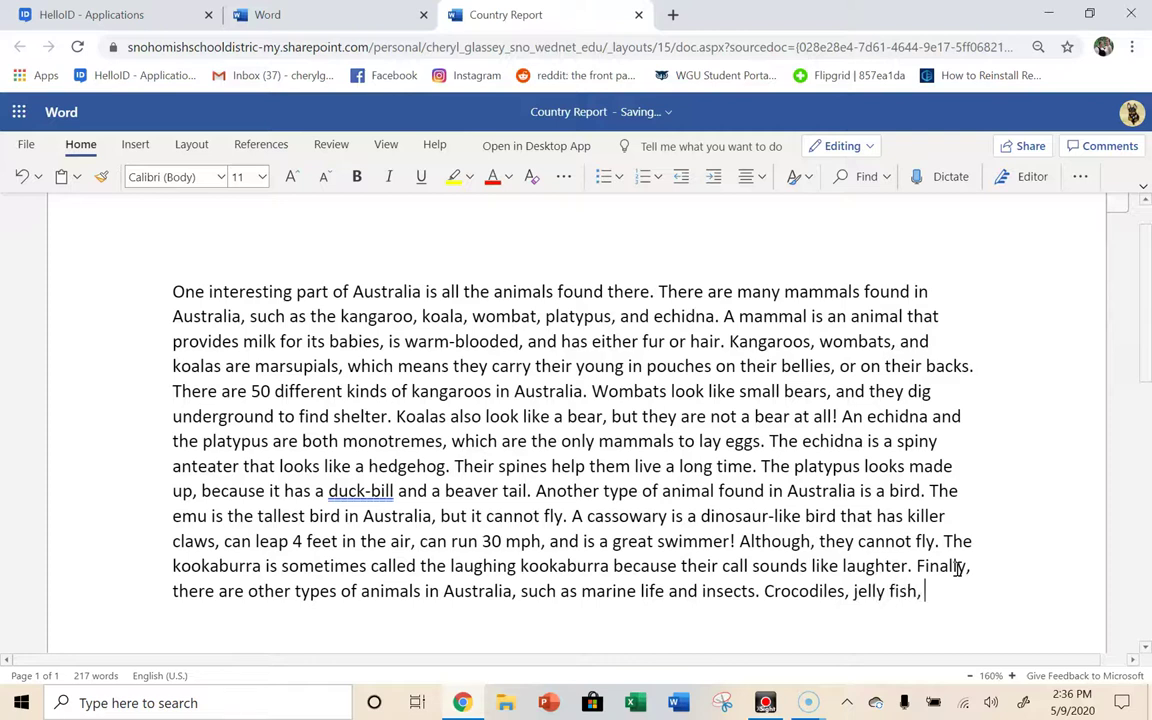
pyautogui.write('and great whi')
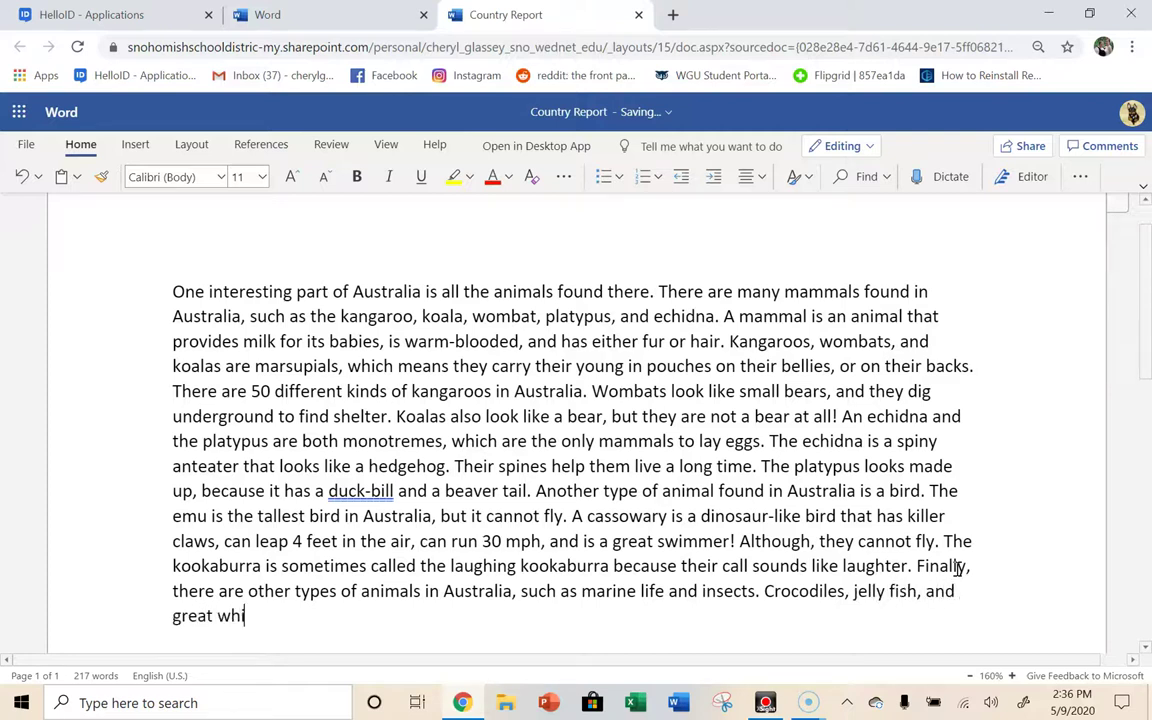
pyautogui.write('te sharks are some ')
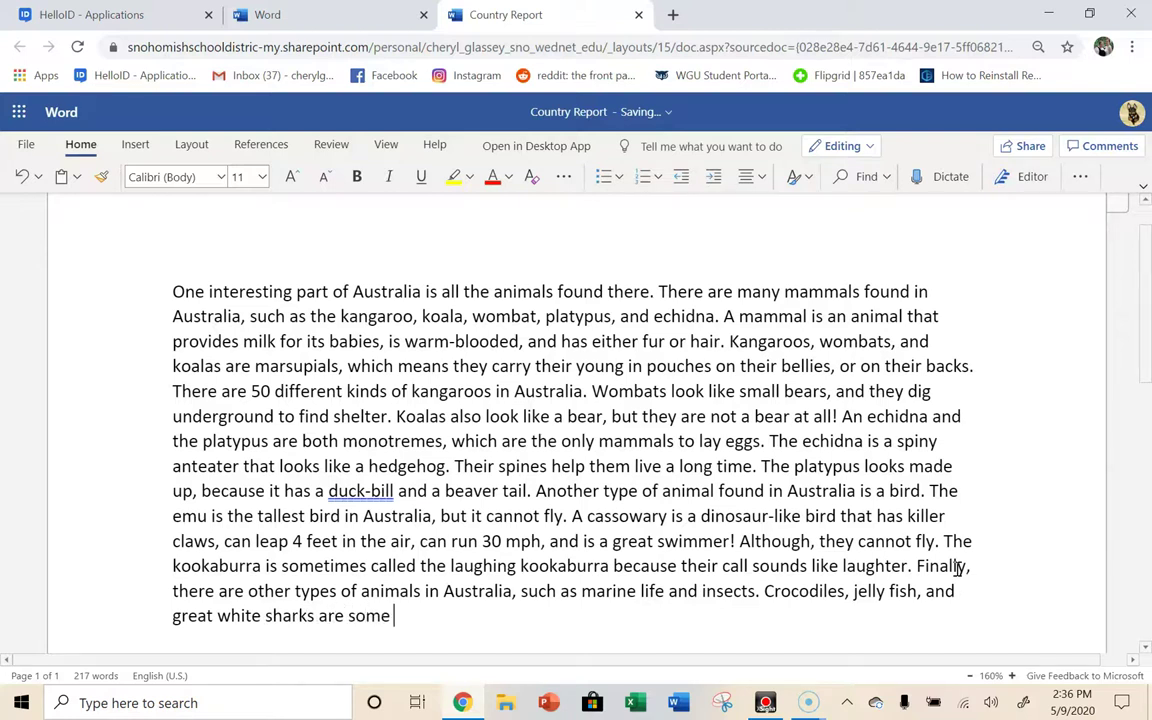
pyautogui.write('animals found in the ')
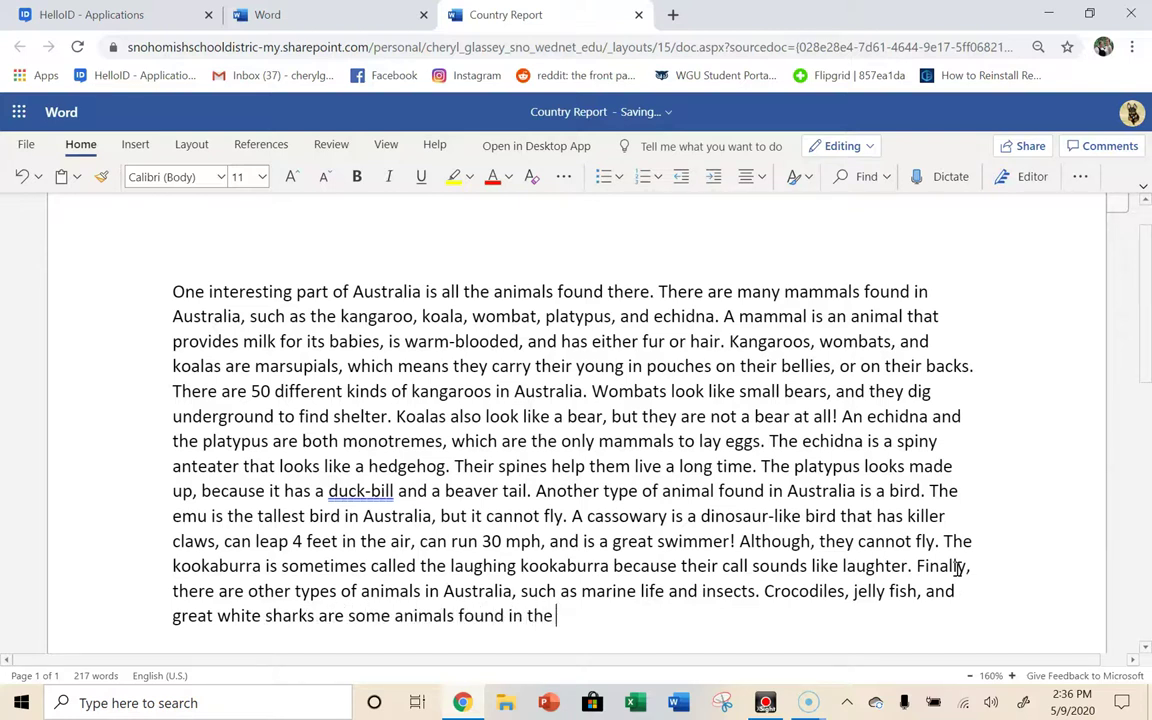
pyautogui.write('water.')
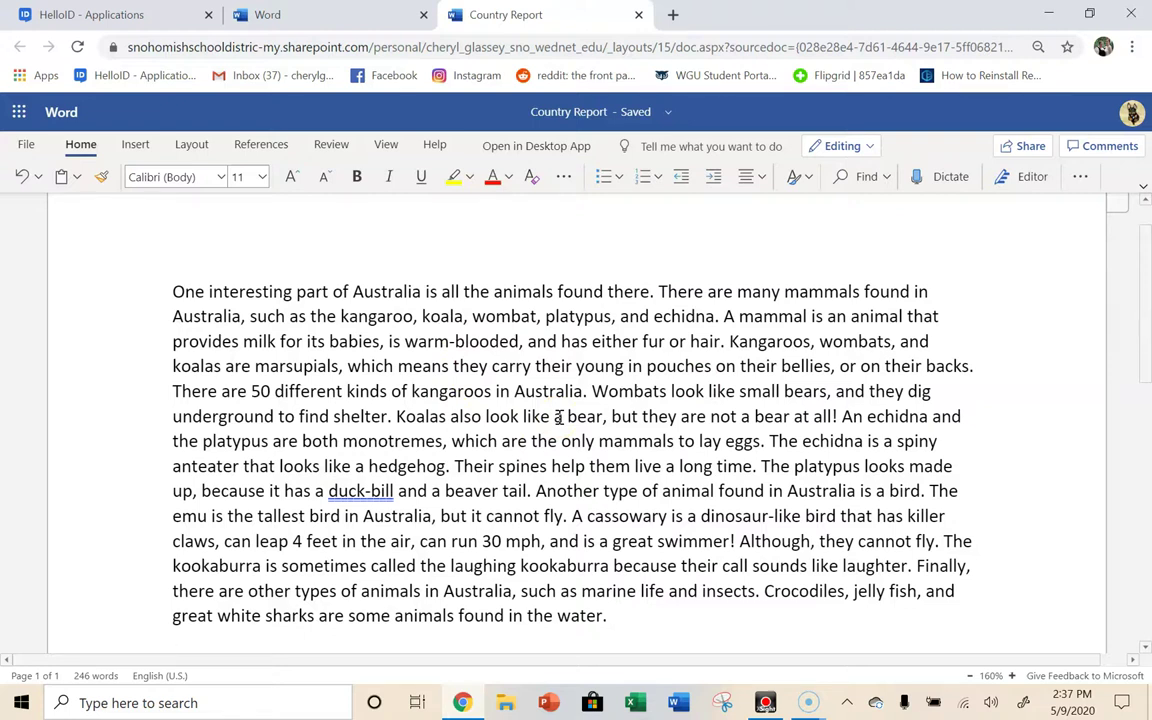
pyautogui.scroll(-3, 559, 418)
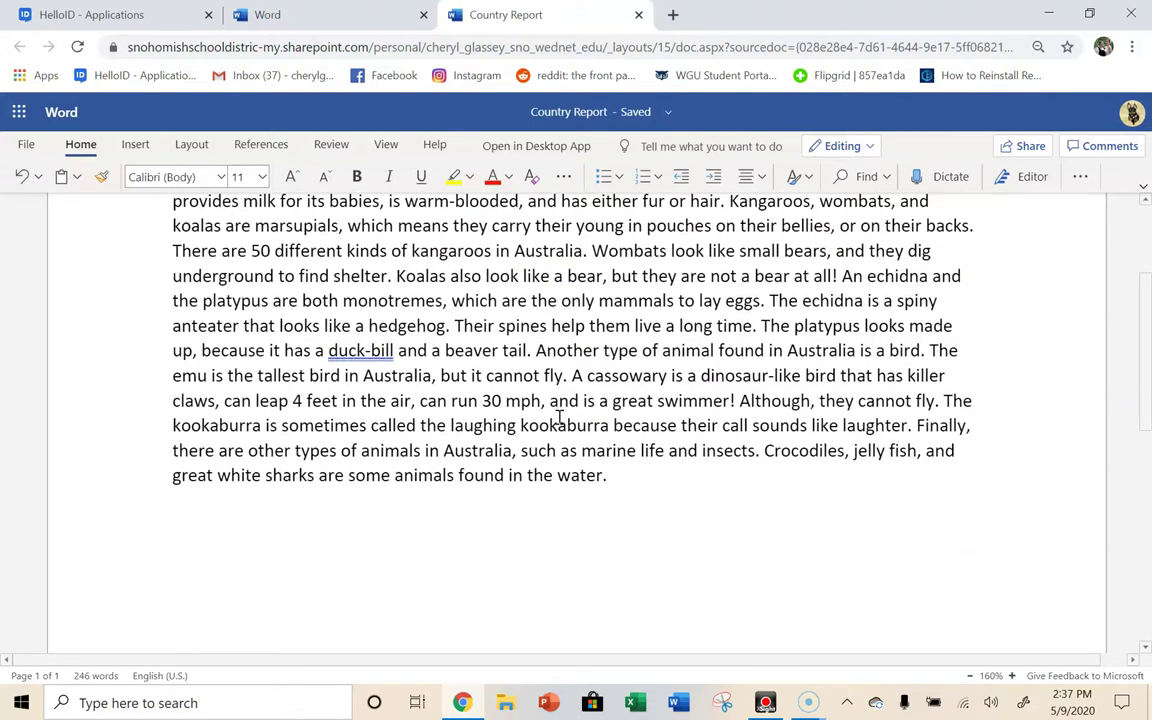